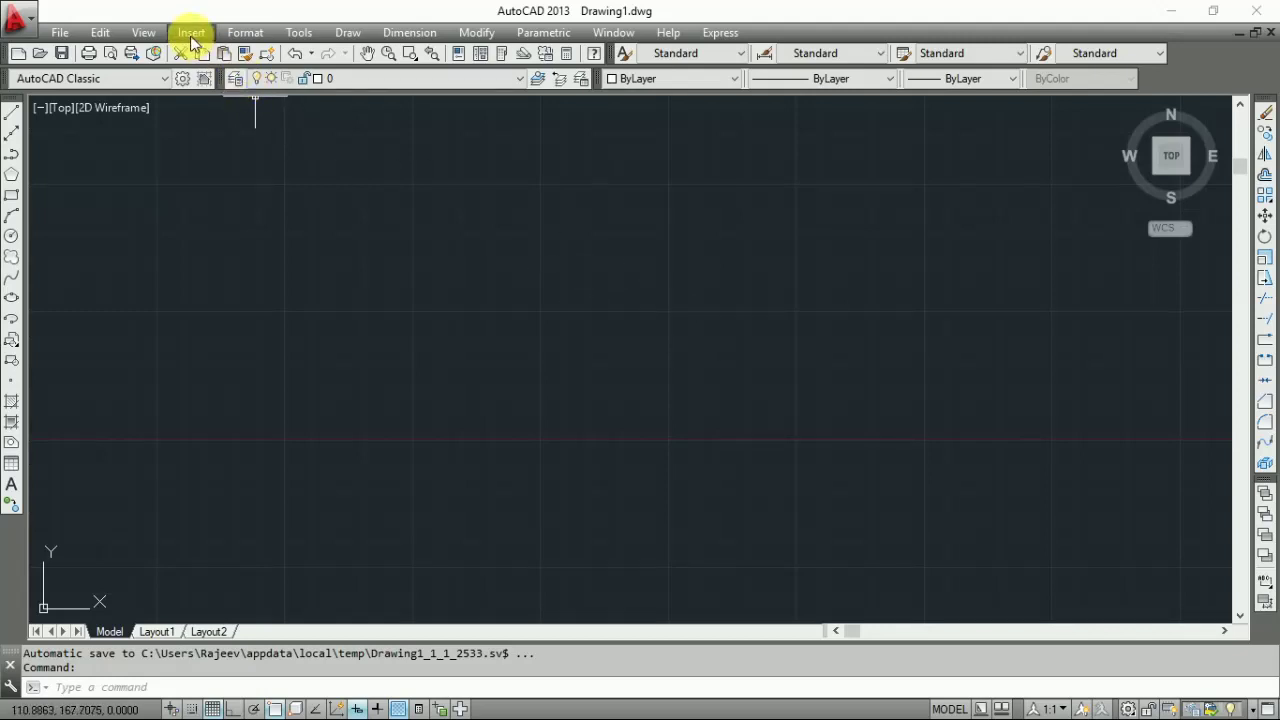
Step: Pick the images (1) picture from the Desktop to attach as a raster image reference
{"action": "left_click", "coordinate": [188, 34]}
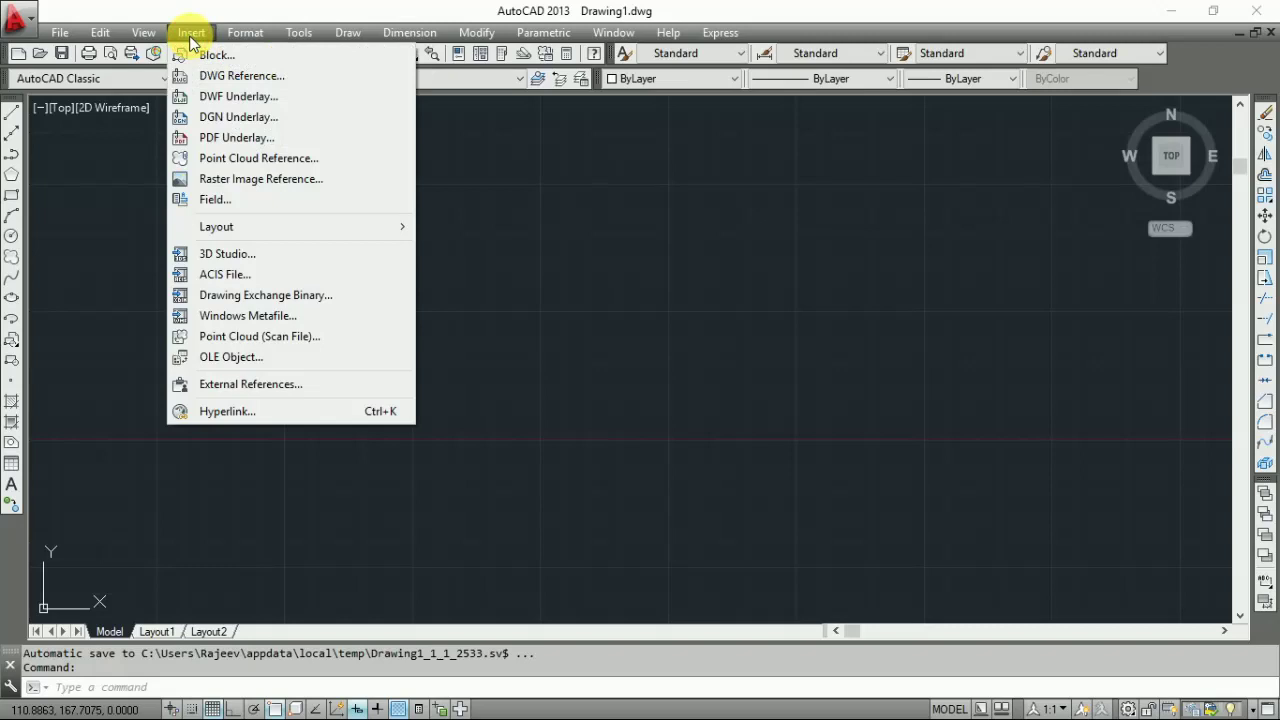
{"action": "left_click", "coordinate": [181, 178]}
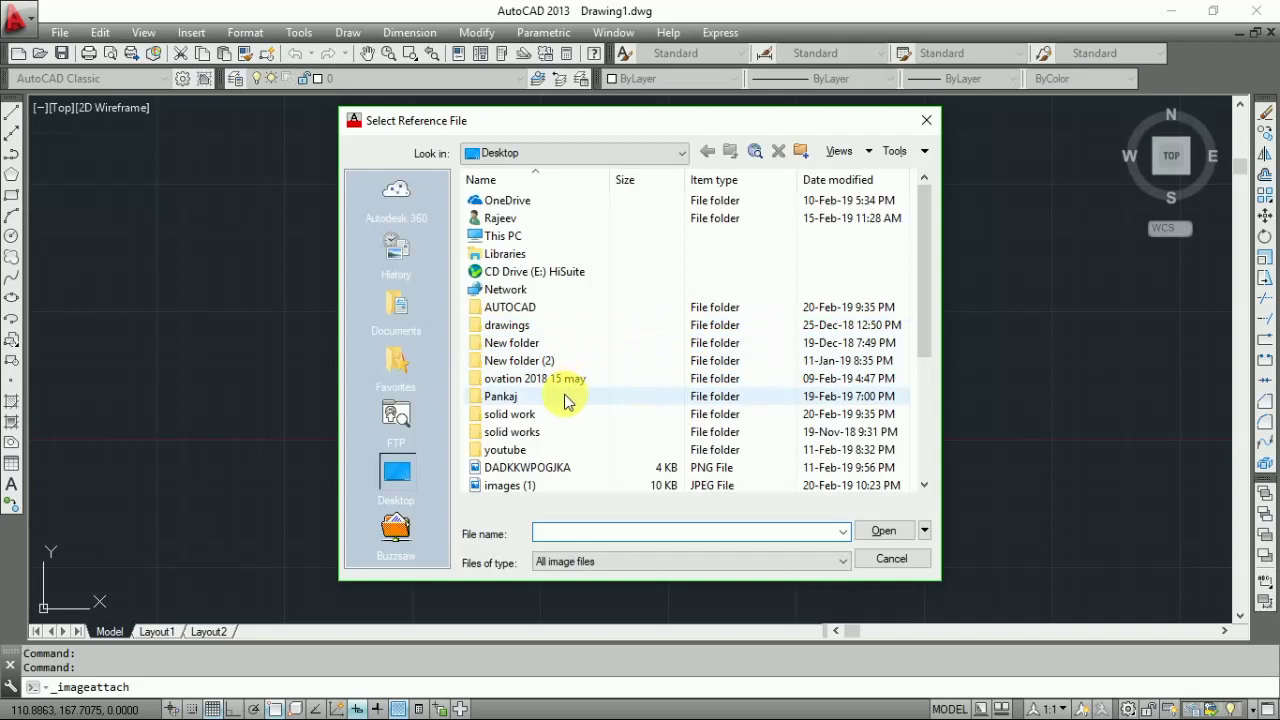
{"action": "scroll", "coordinate": [575, 400], "scroll_direction": "down", "scroll_amount": 4}
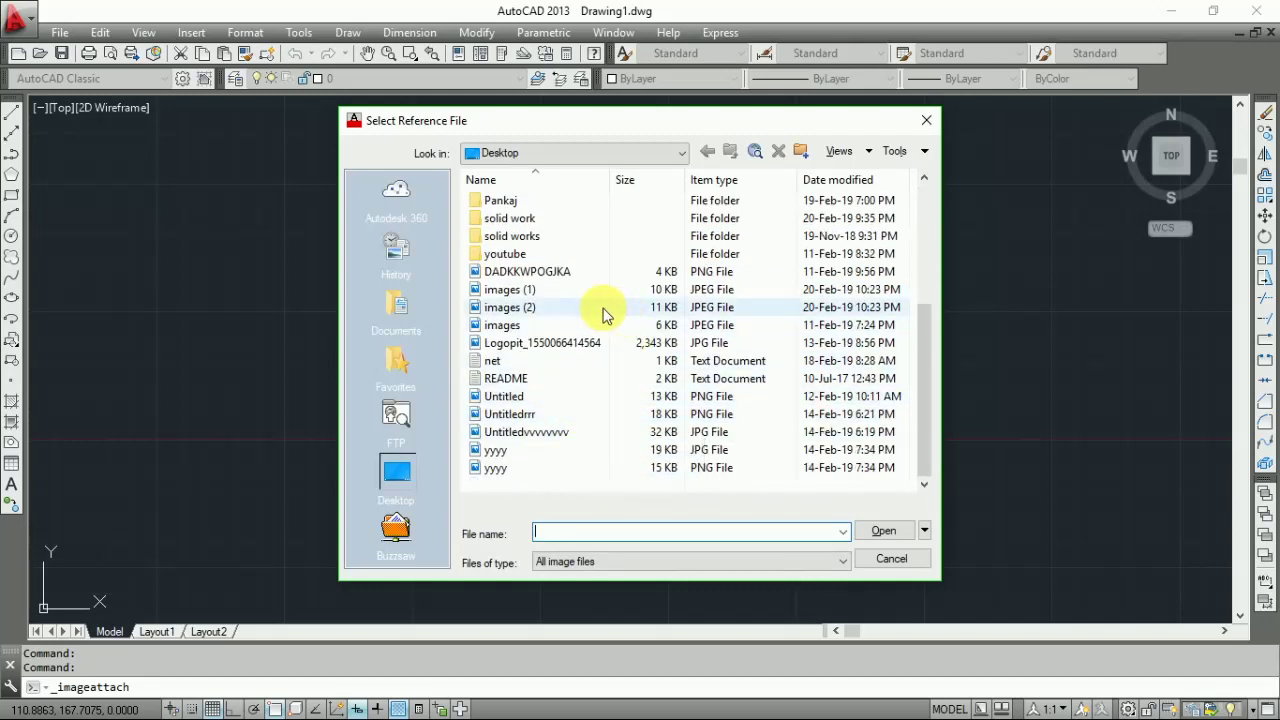
{"action": "left_click", "coordinate": [564, 304]}
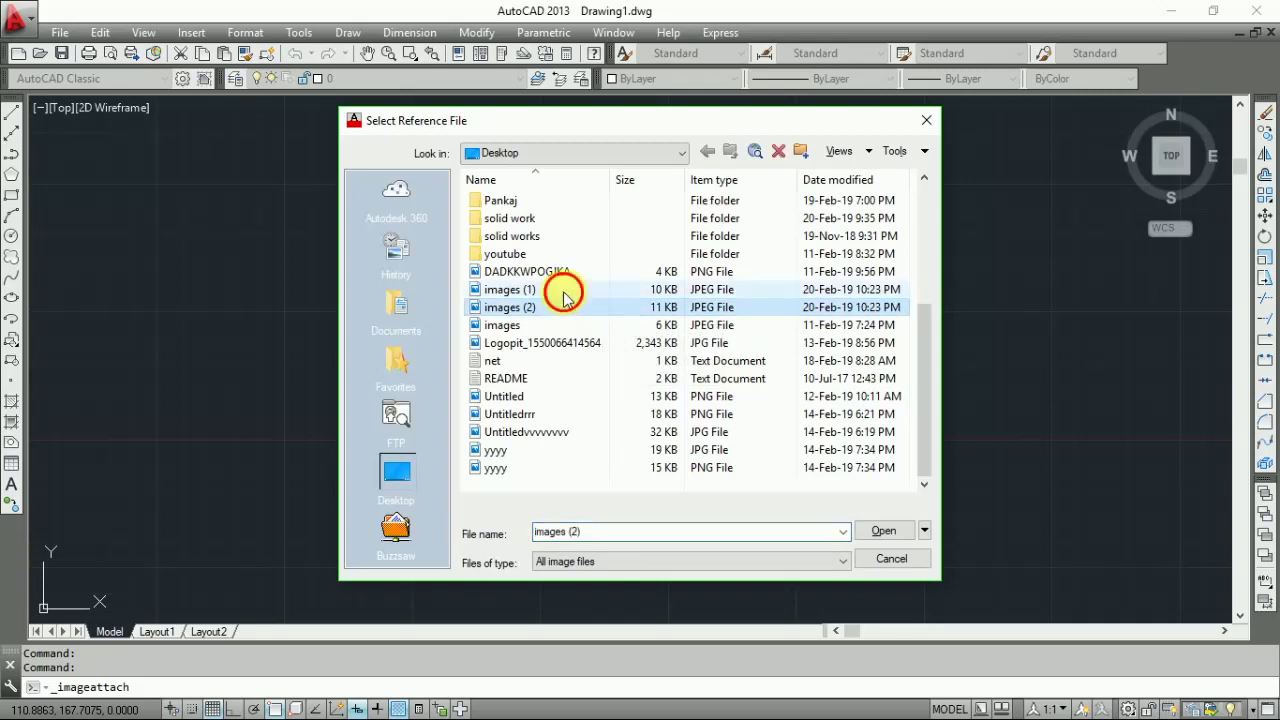
{"action": "left_click", "coordinate": [562, 290]}
{"action": "left_click", "coordinate": [890, 530]}
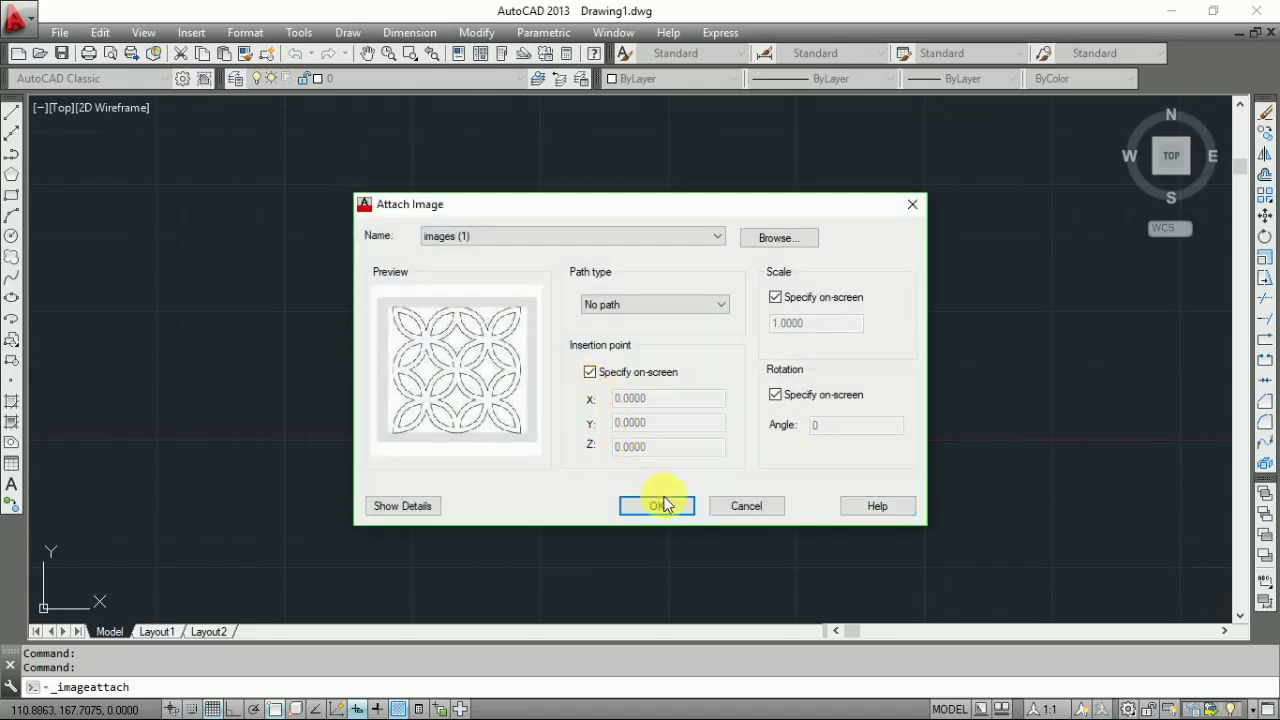
Step: Place the petal-lattice image from a lower-left insertion point, sized to a large square, at 0° rotation
{"action": "left_click", "coordinate": [660, 505]}
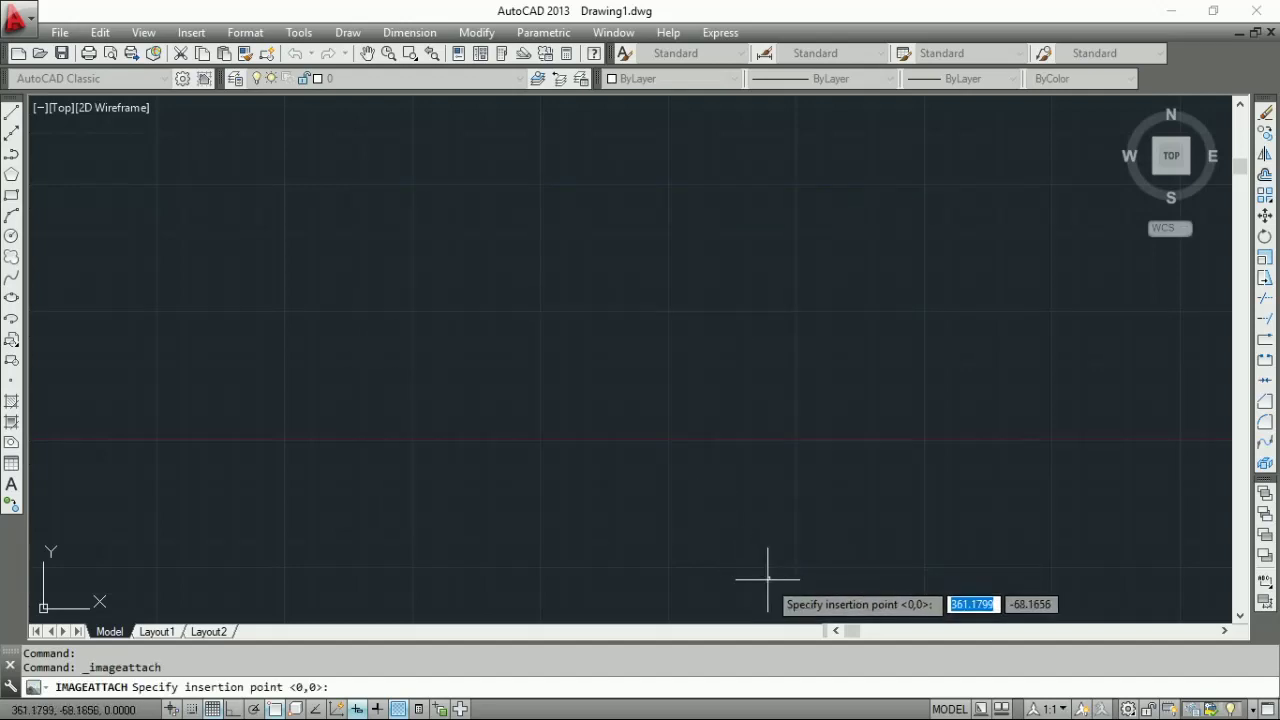
{"action": "left_click", "coordinate": [329, 585]}
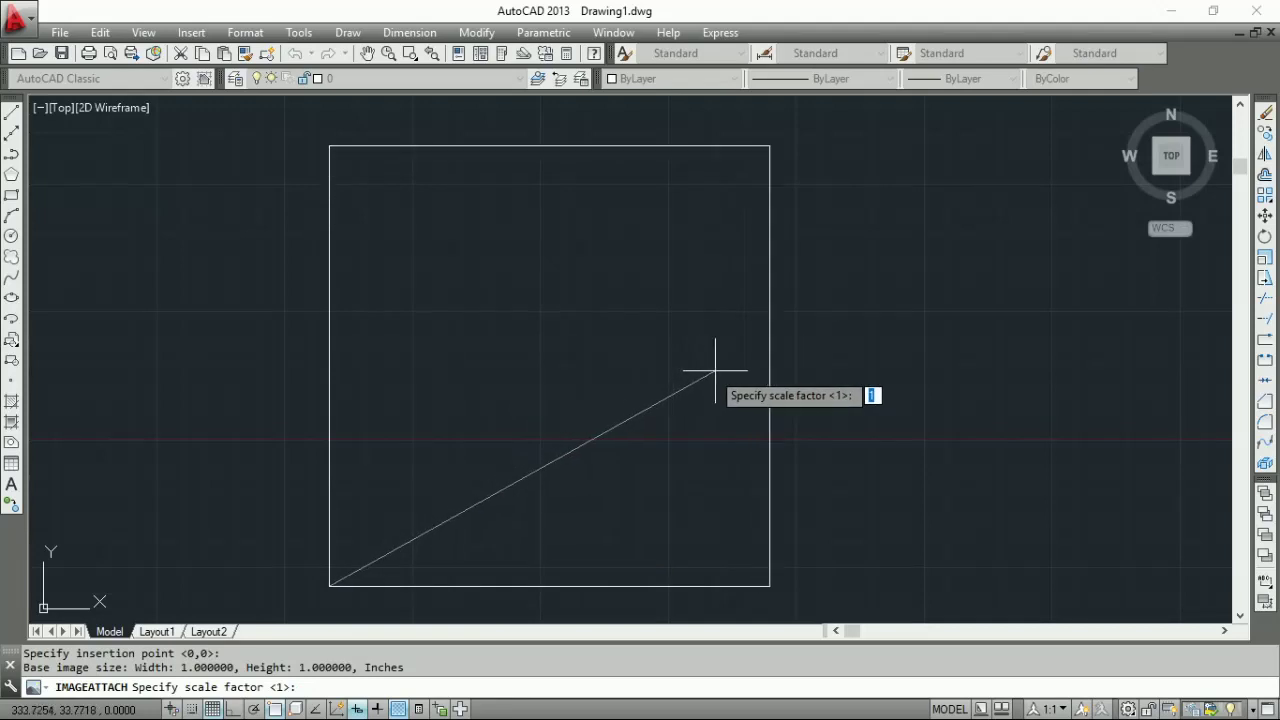
{"action": "left_click", "coordinate": [766, 383]}
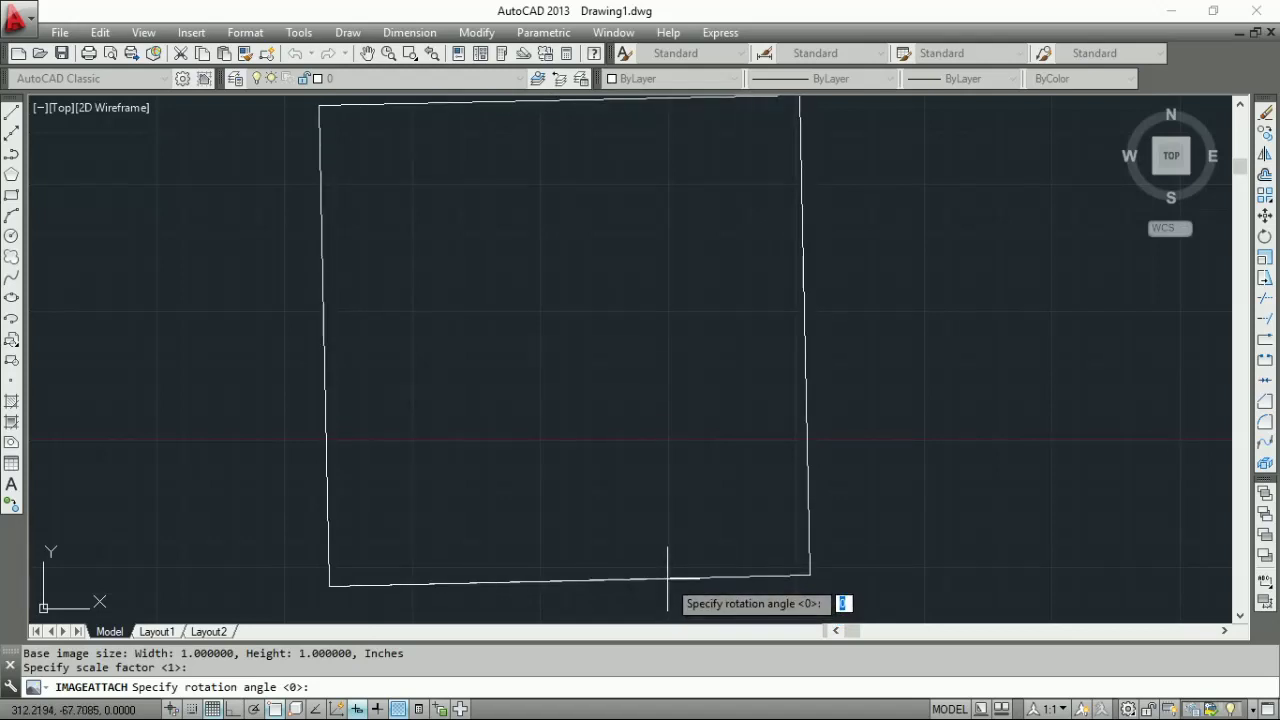
{"action": "key", "text": "F8"}
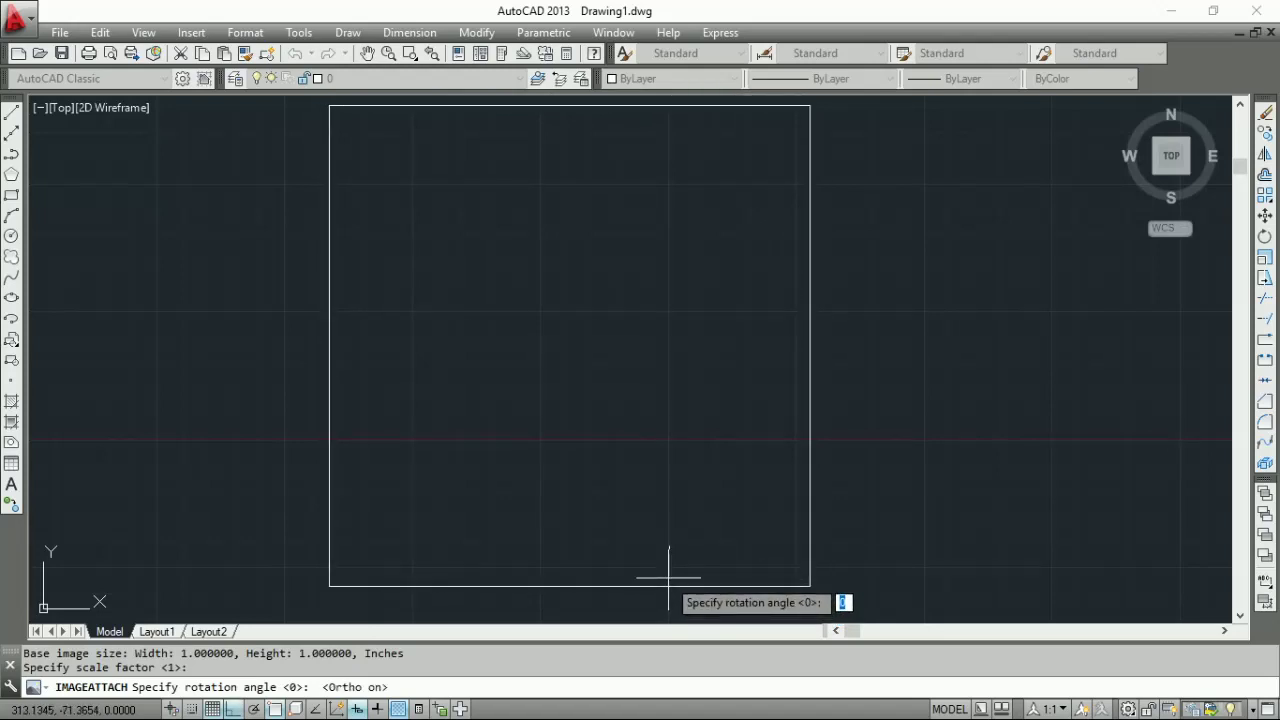
{"action": "left_click", "coordinate": [771, 514]}
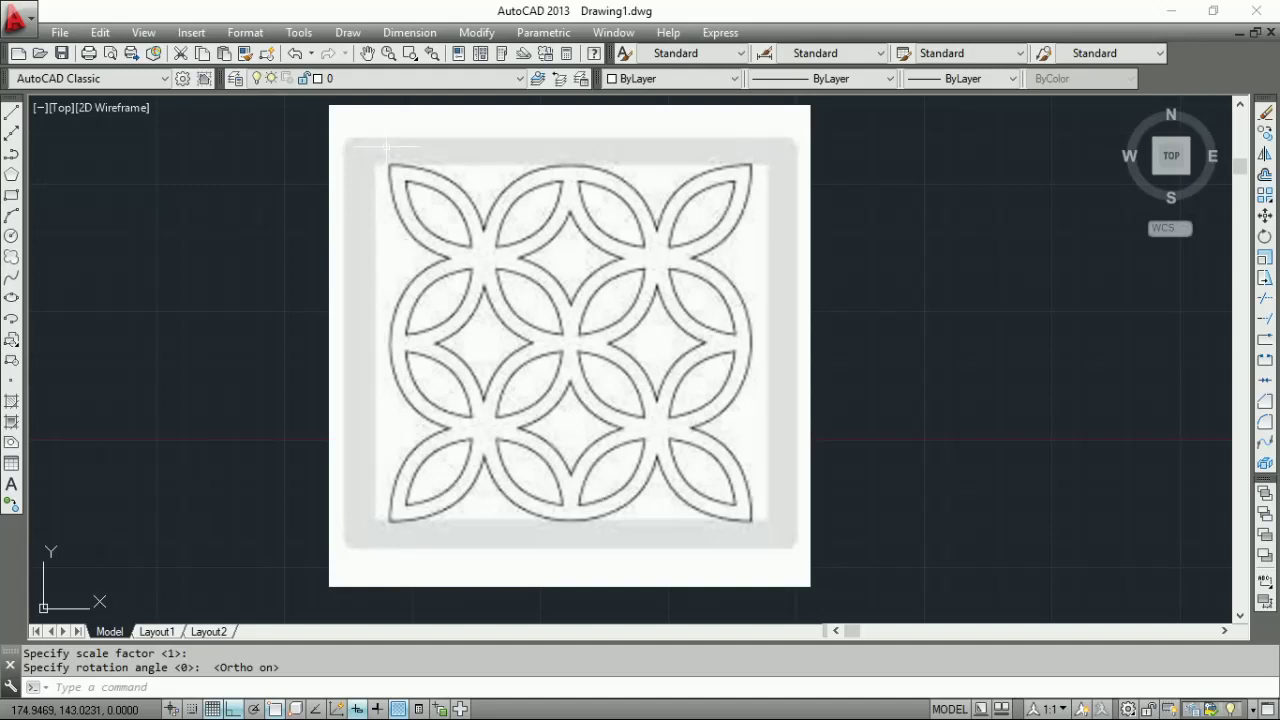
Step: Open the Draw menu to reach the Spline > Control Vertices option
{"action": "scroll", "coordinate": [390, 168], "scroll_direction": "up", "scroll_amount": 3}
{"action": "scroll", "coordinate": [390, 168], "scroll_direction": "down", "scroll_amount": 3}
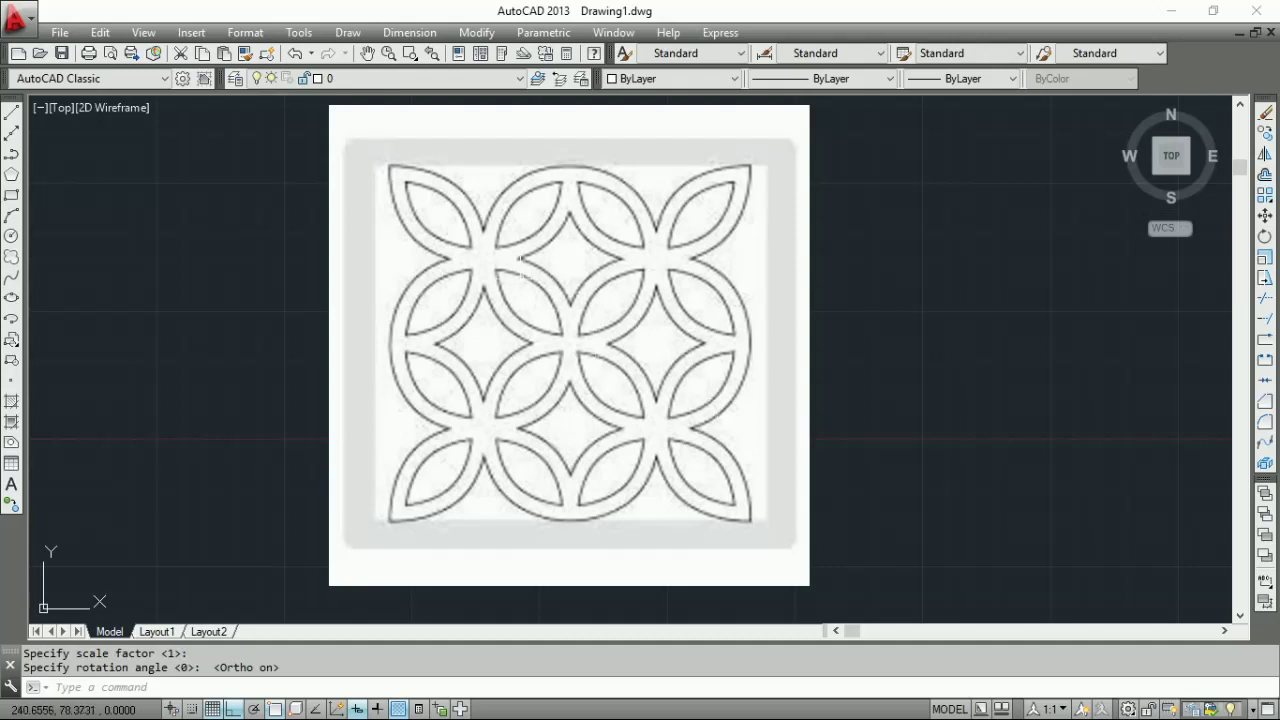
{"action": "left_click", "coordinate": [348, 36]}
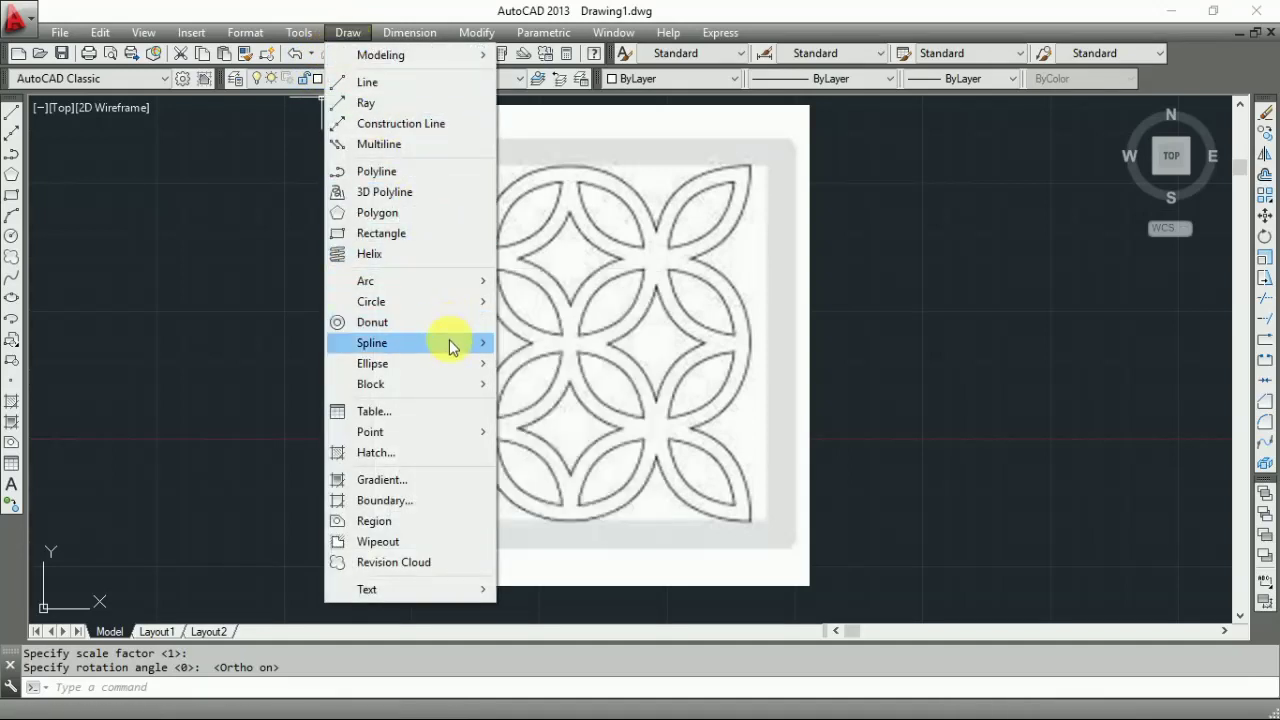
{"action": "mouse_move", "coordinate": [372, 343]}
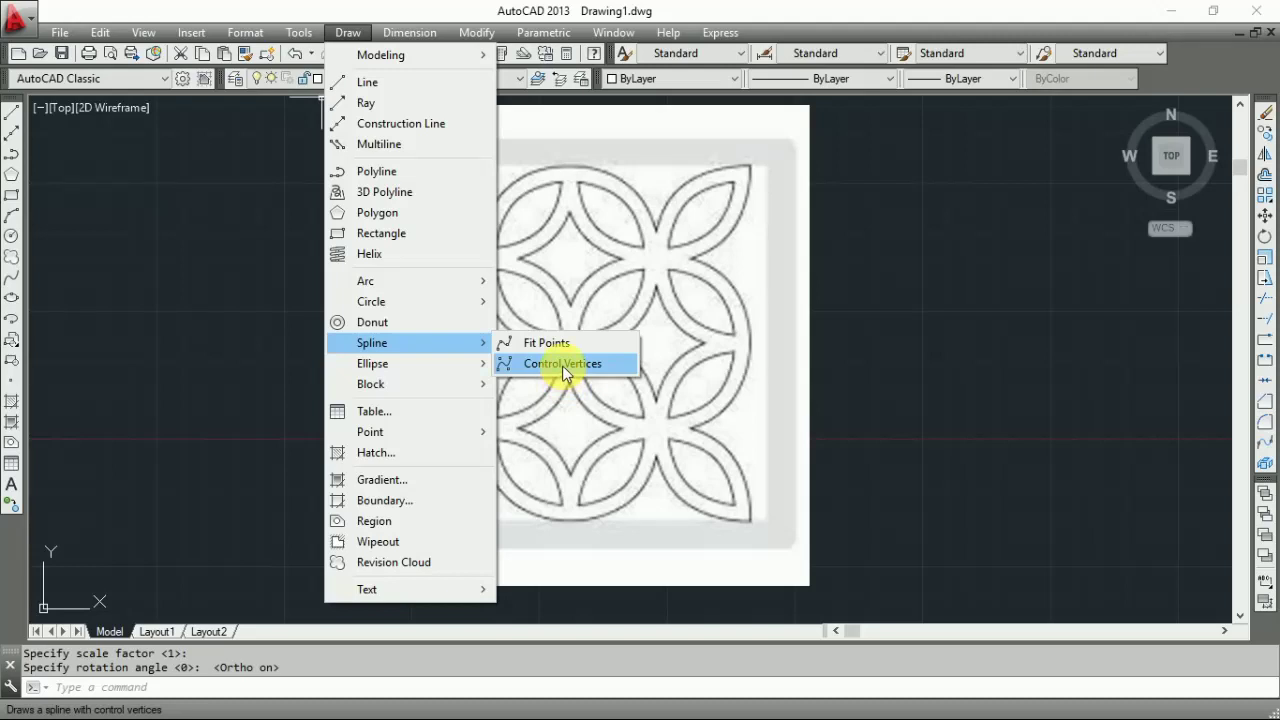
Step: Start a control-vertex spline and trace the top outline to the top-left petal's outer tip
{"action": "left_click", "coordinate": [562, 365]}
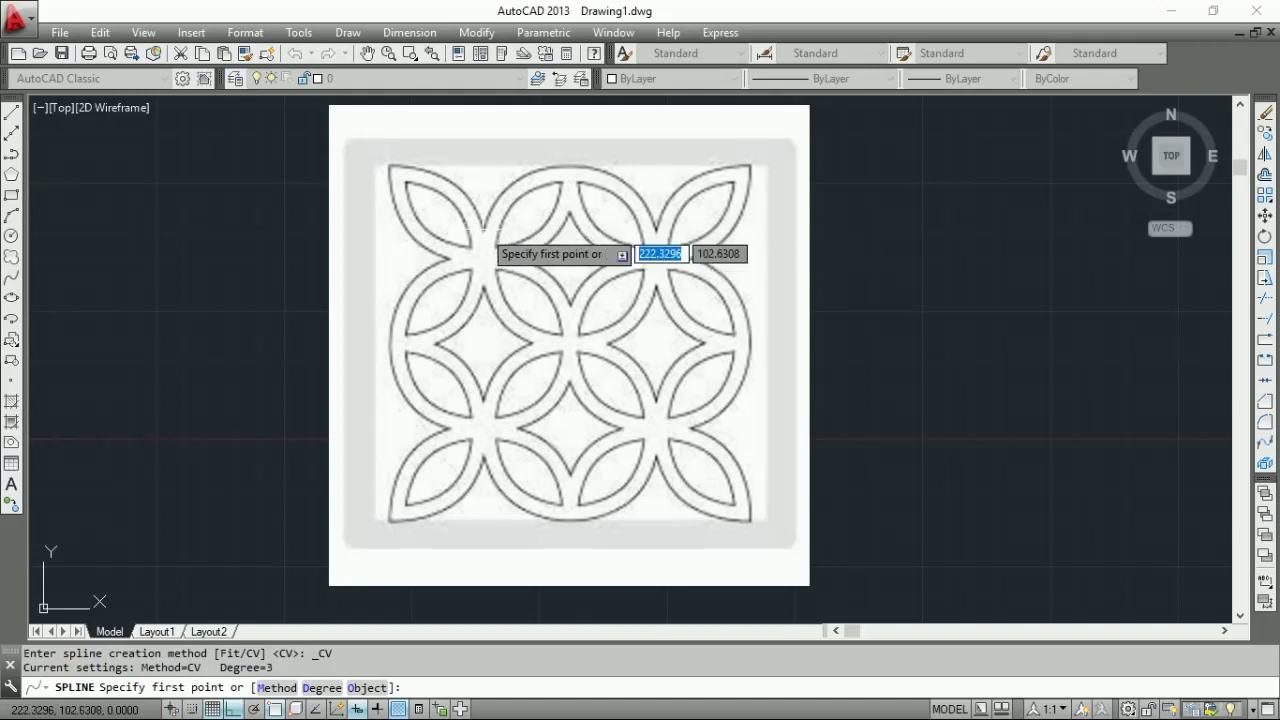
{"action": "left_click", "coordinate": [484, 239]}
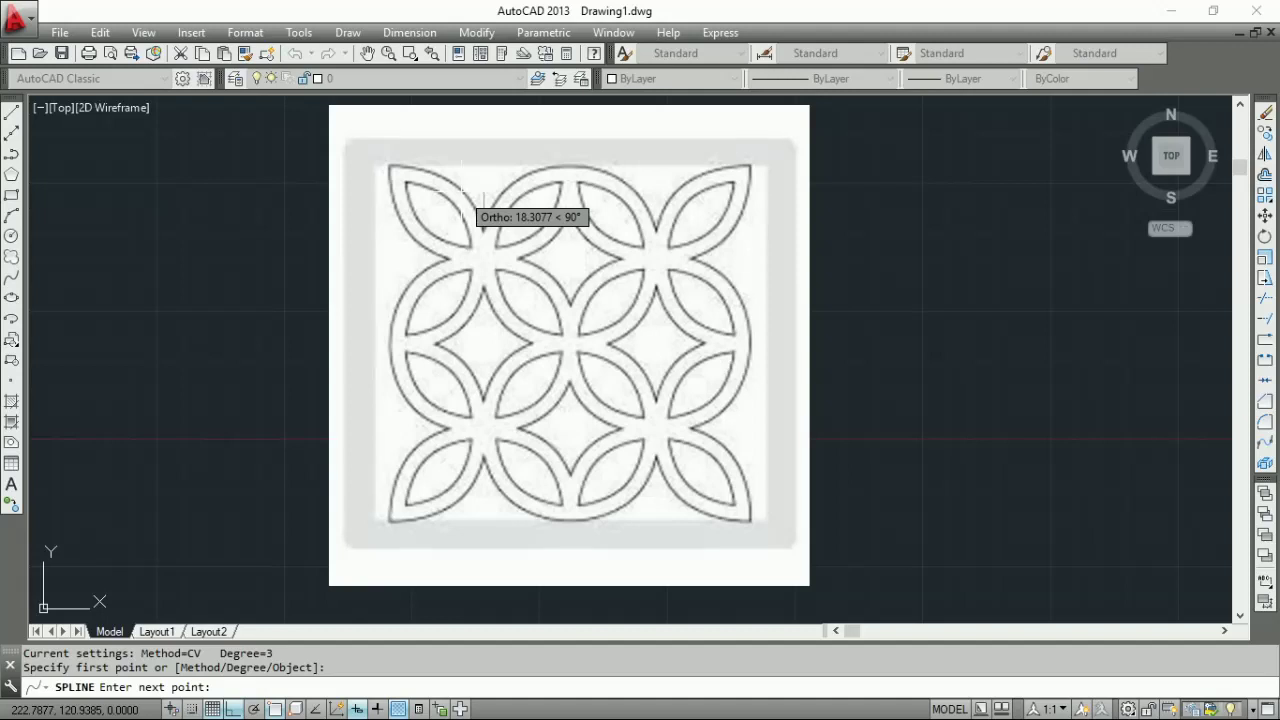
{"action": "key", "text": "F8"}
{"action": "key", "text": "super"}
{"action": "key", "text": "super"}
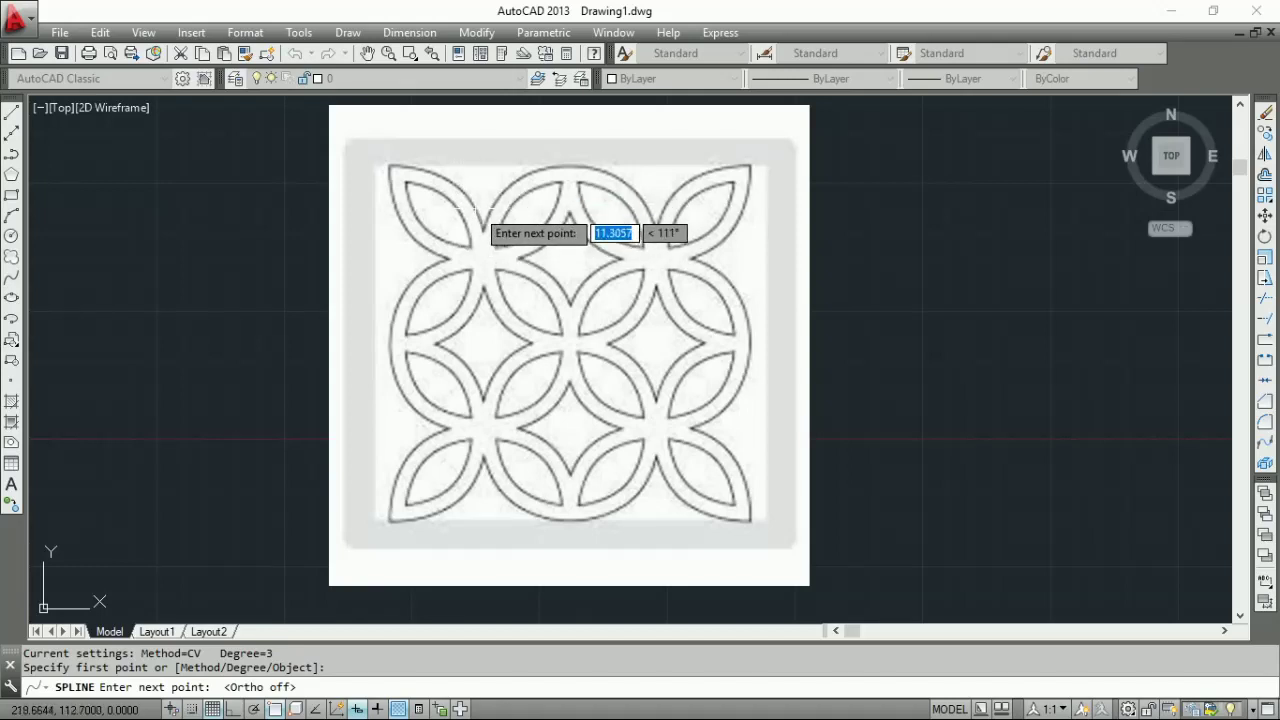
{"action": "left_click", "coordinate": [478, 210]}
{"action": "left_click", "coordinate": [463, 198]}
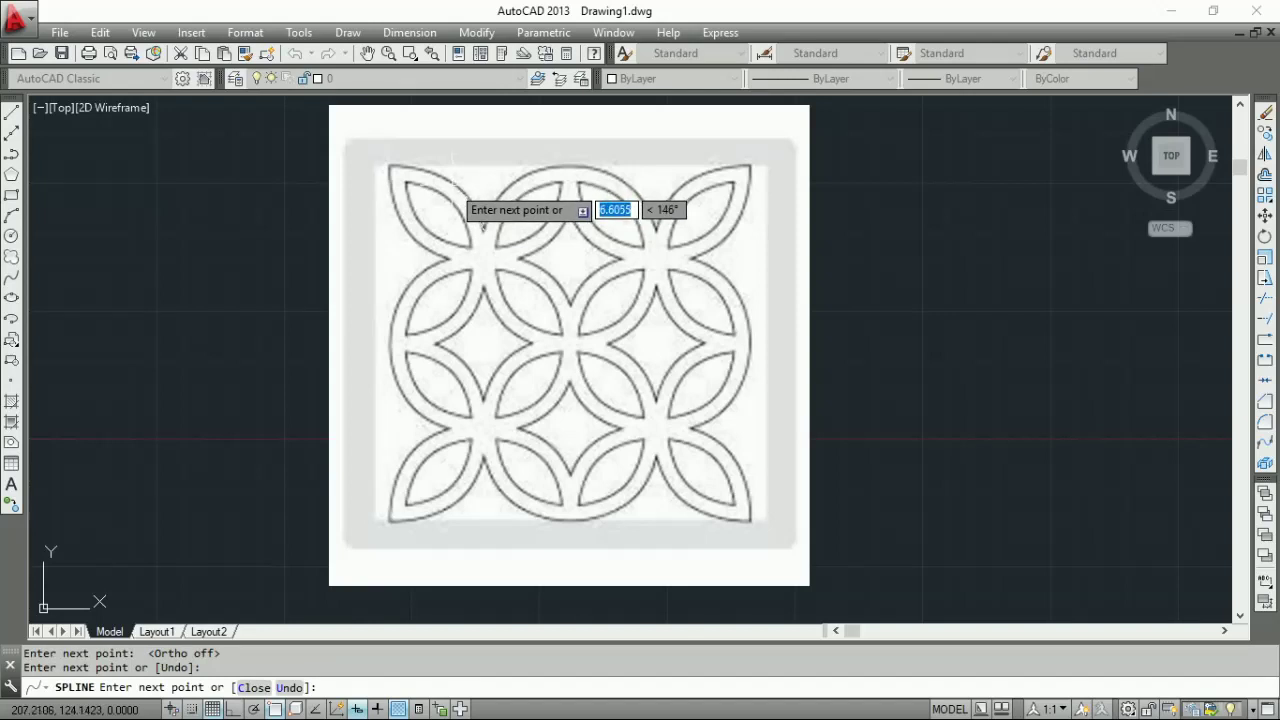
{"action": "left_click", "coordinate": [446, 182]}
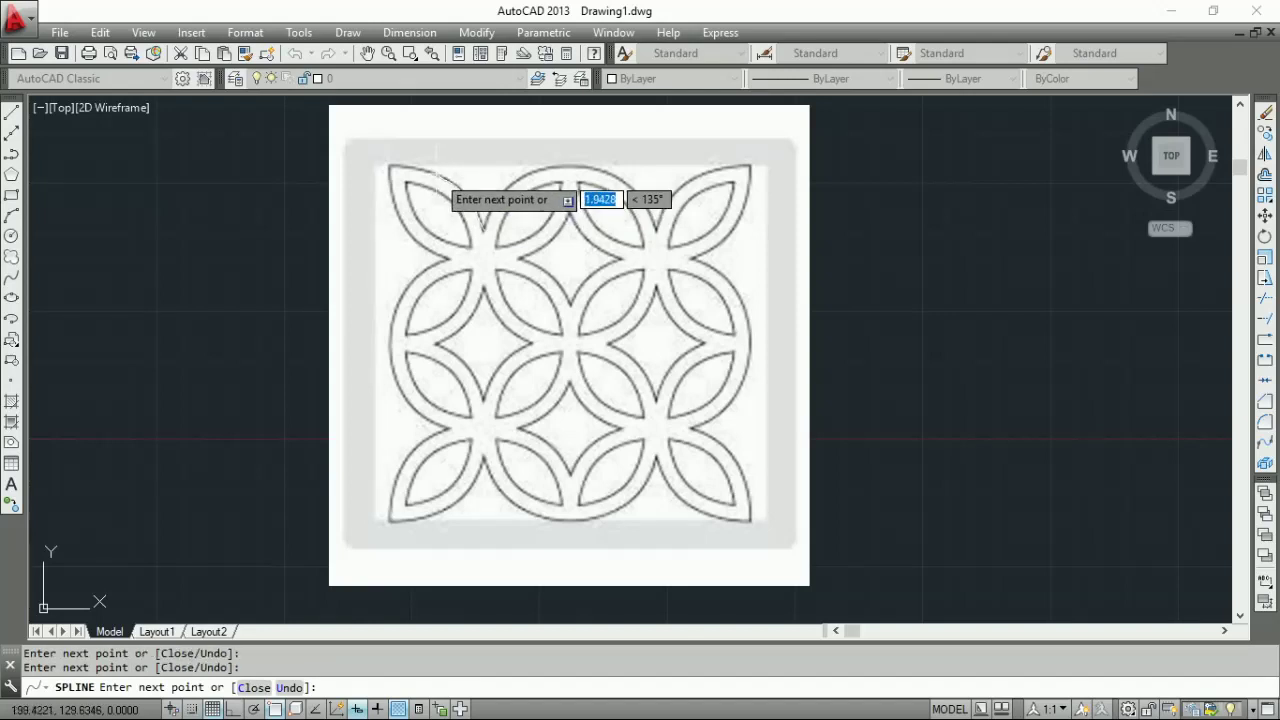
{"action": "left_click", "coordinate": [421, 168]}
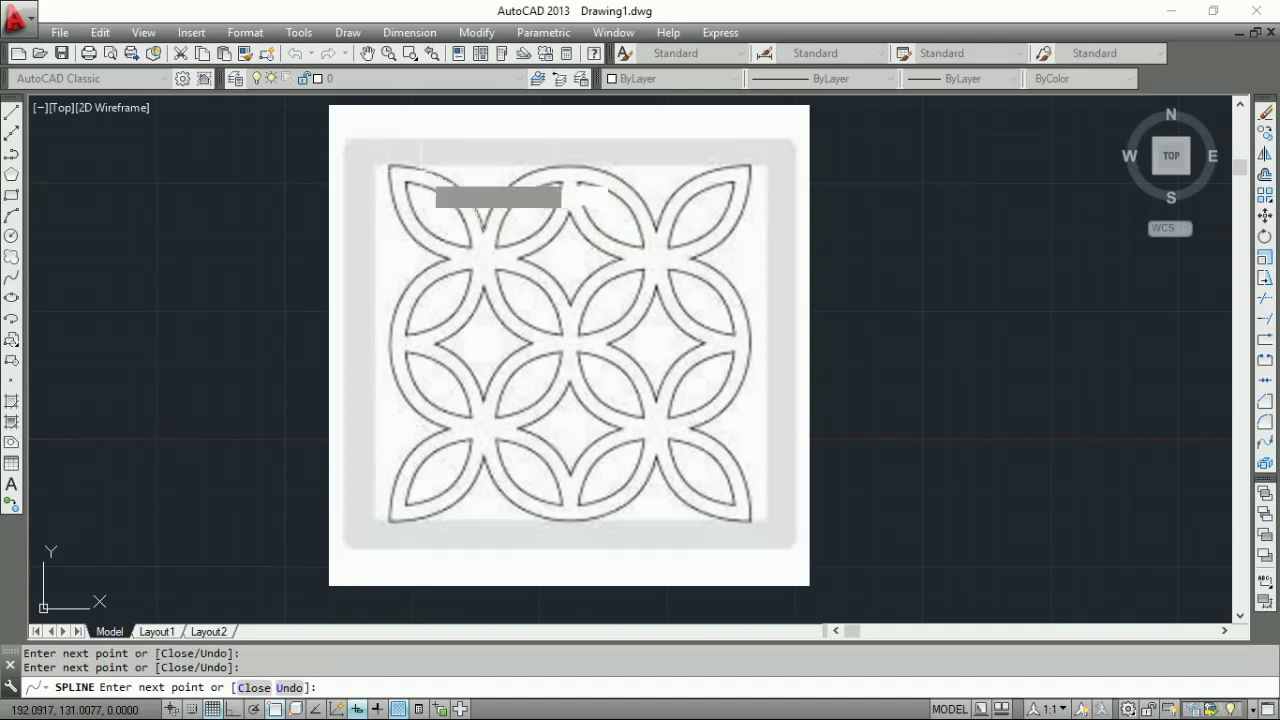
{"action": "left_click", "coordinate": [404, 167]}
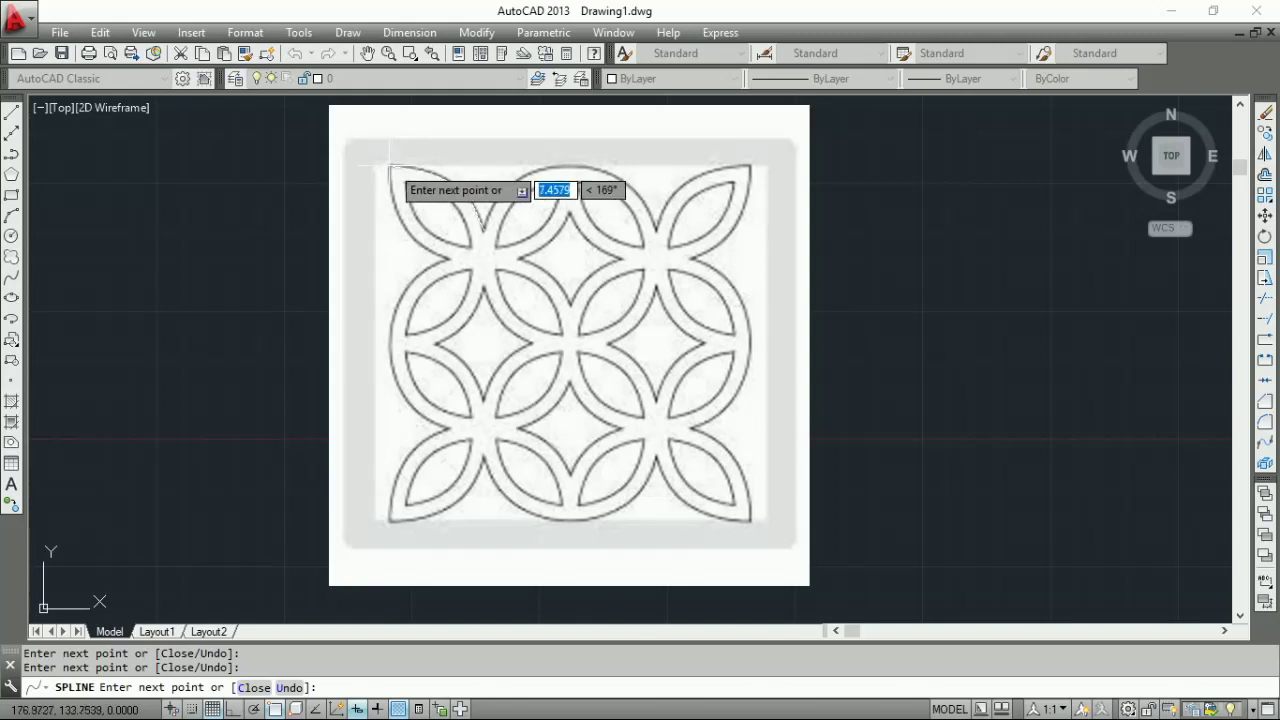
{"action": "left_click", "coordinate": [389, 173]}
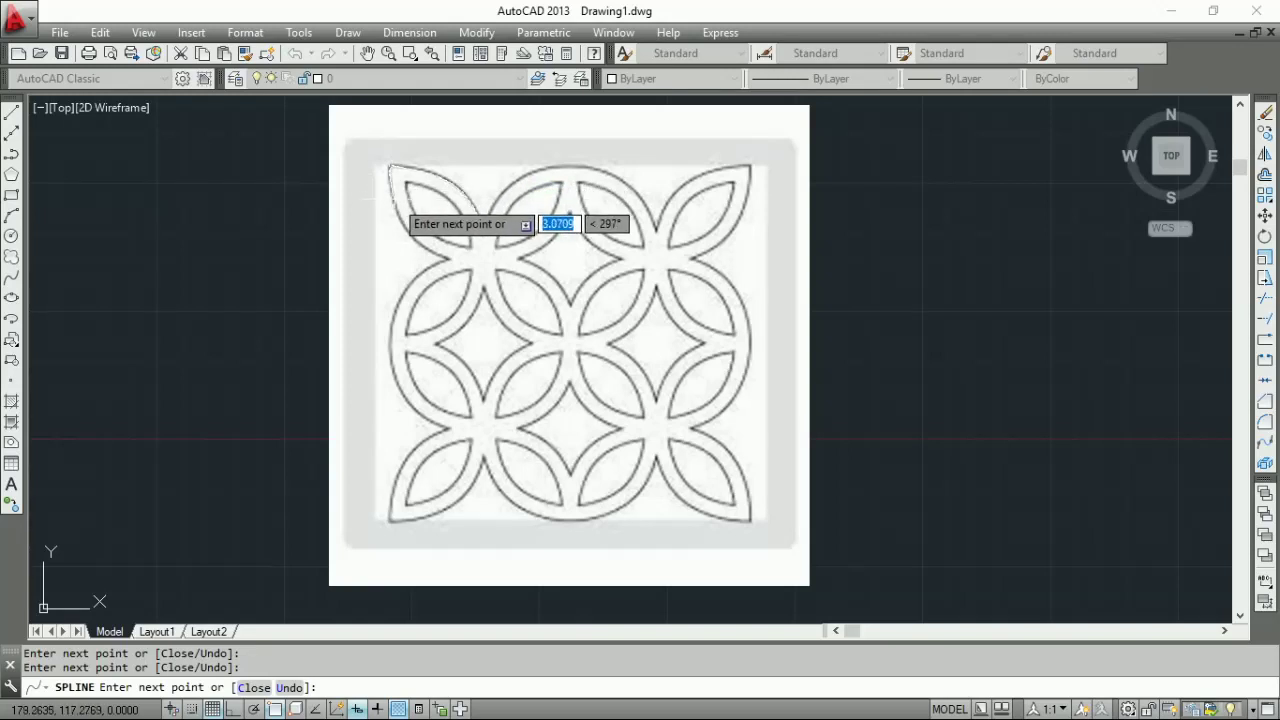
Step: Continue the spline down the petal's left side and along the outer circle
{"action": "left_click", "coordinate": [397, 214]}
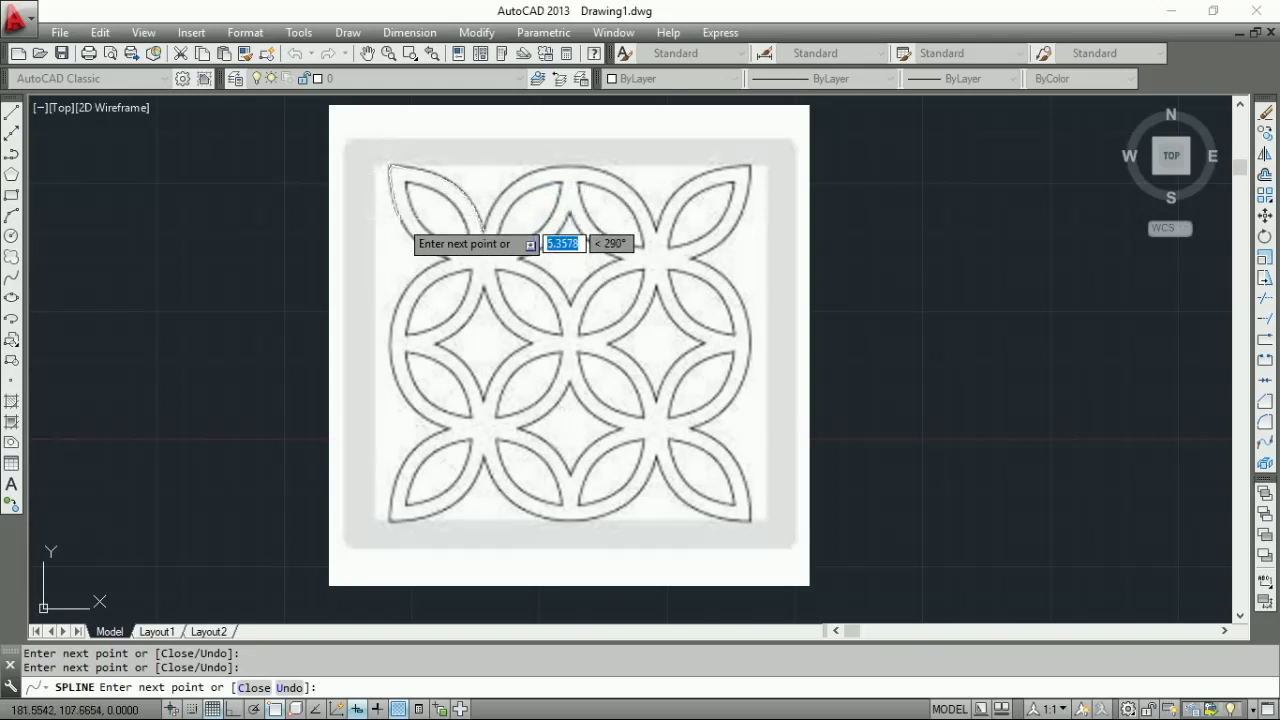
{"action": "left_click", "coordinate": [402, 221]}
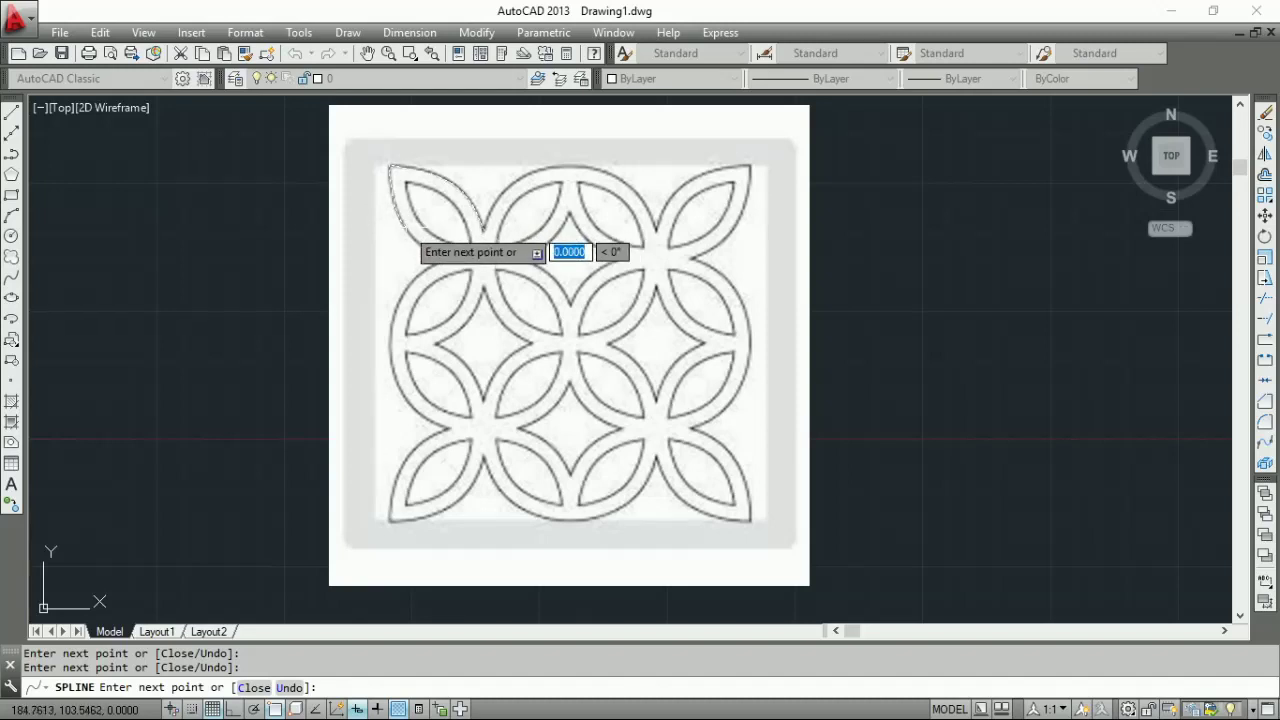
{"action": "left_click", "coordinate": [408, 233]}
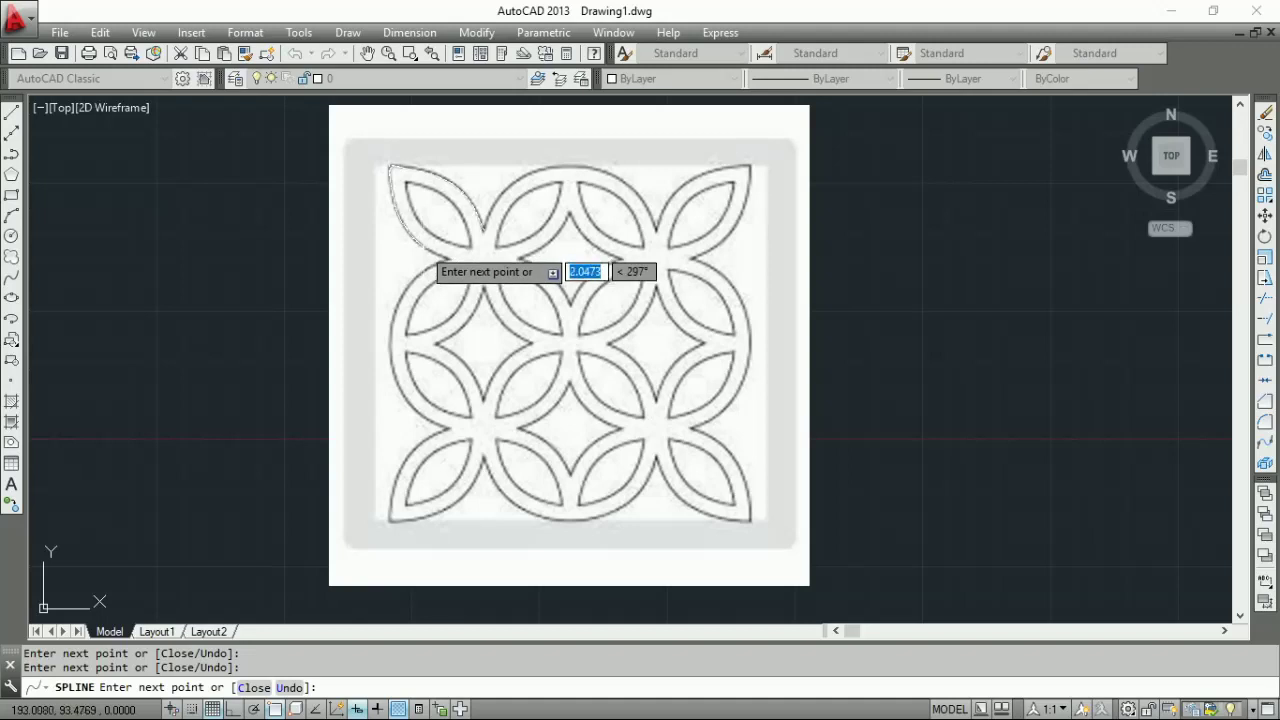
{"action": "left_click", "coordinate": [434, 255]}
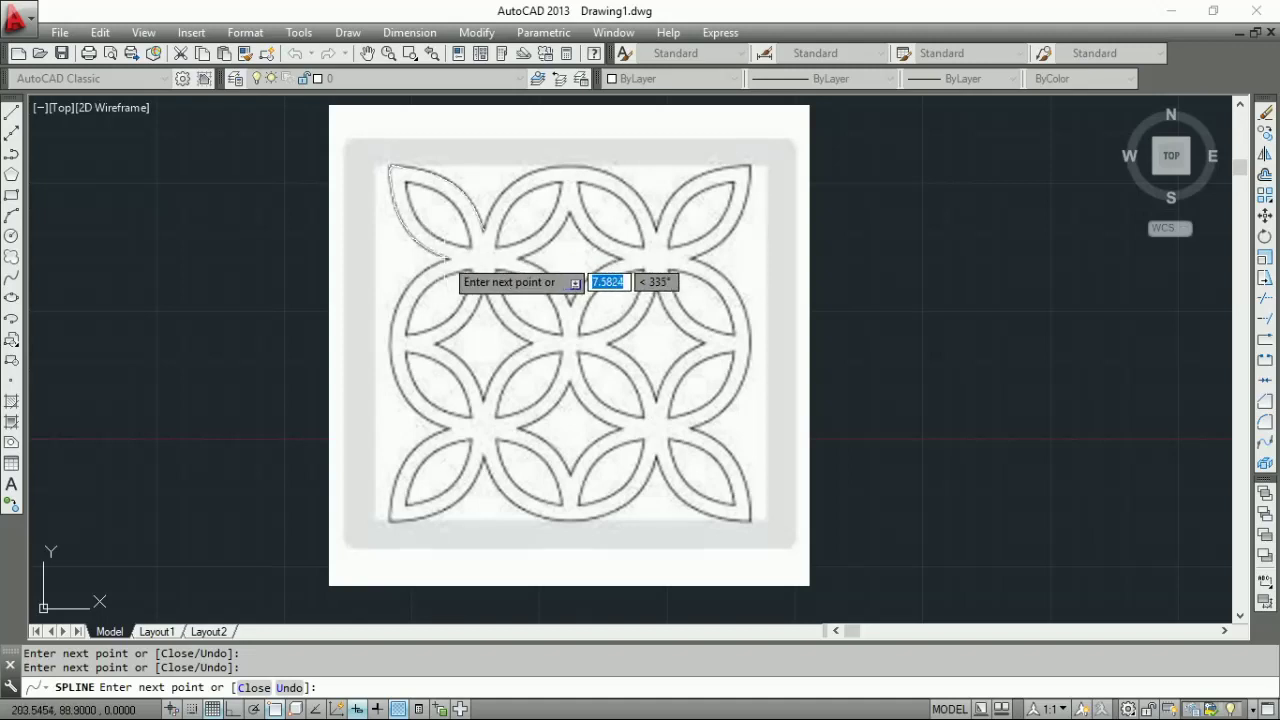
{"action": "left_click", "coordinate": [448, 263]}
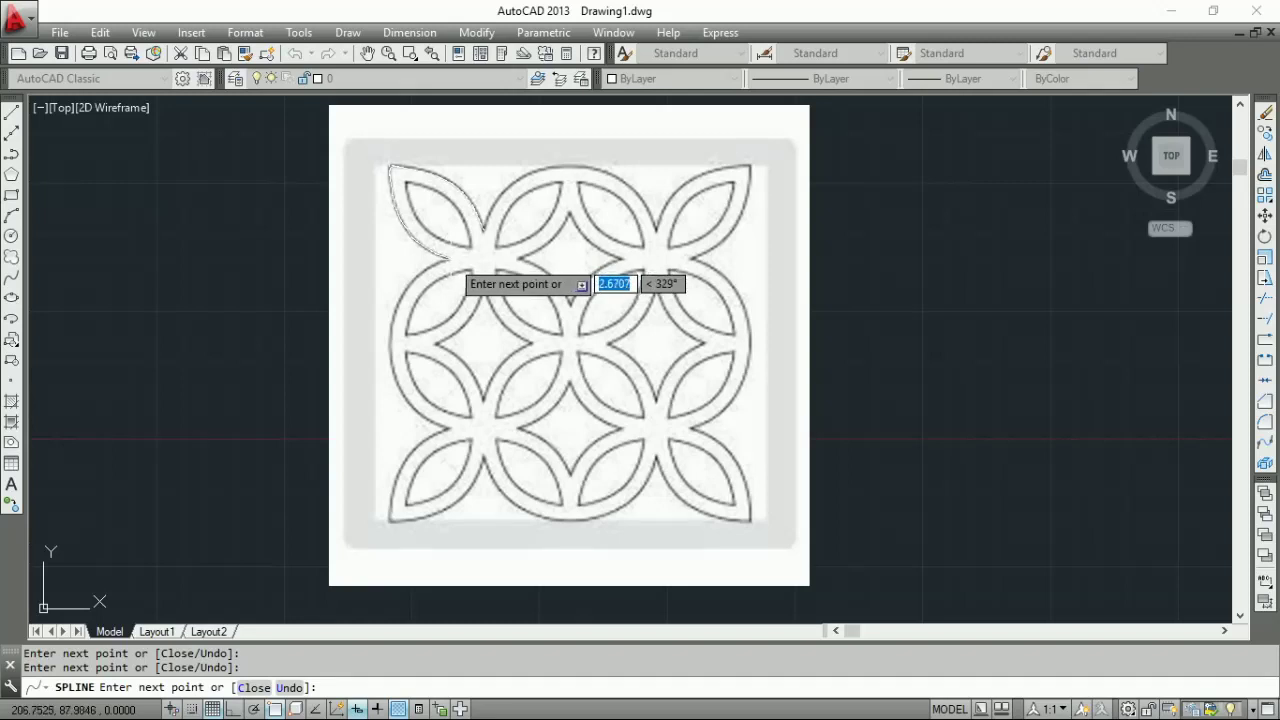
{"action": "left_click", "coordinate": [450, 263]}
{"action": "left_click", "coordinate": [447, 262]}
{"action": "left_click", "coordinate": [425, 268]}
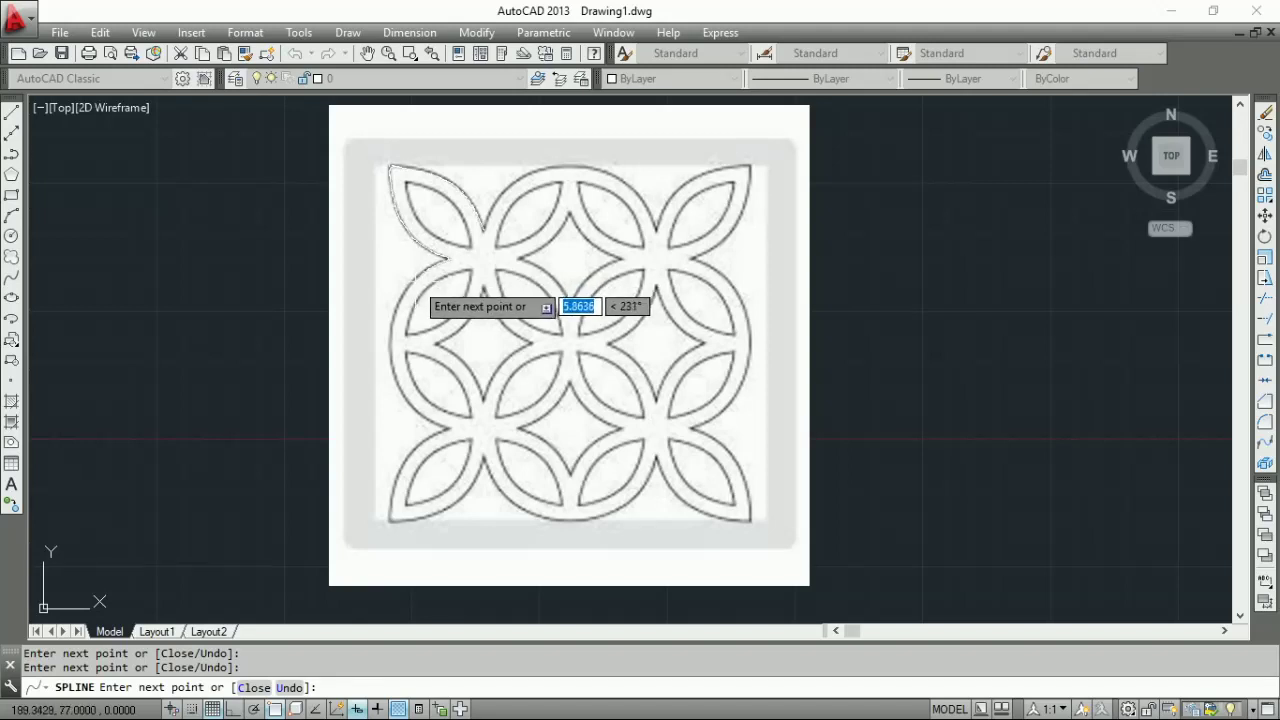
Step: Trace the left outer arc down to the left junction and finish the spline
{"action": "left_click", "coordinate": [418, 284]}
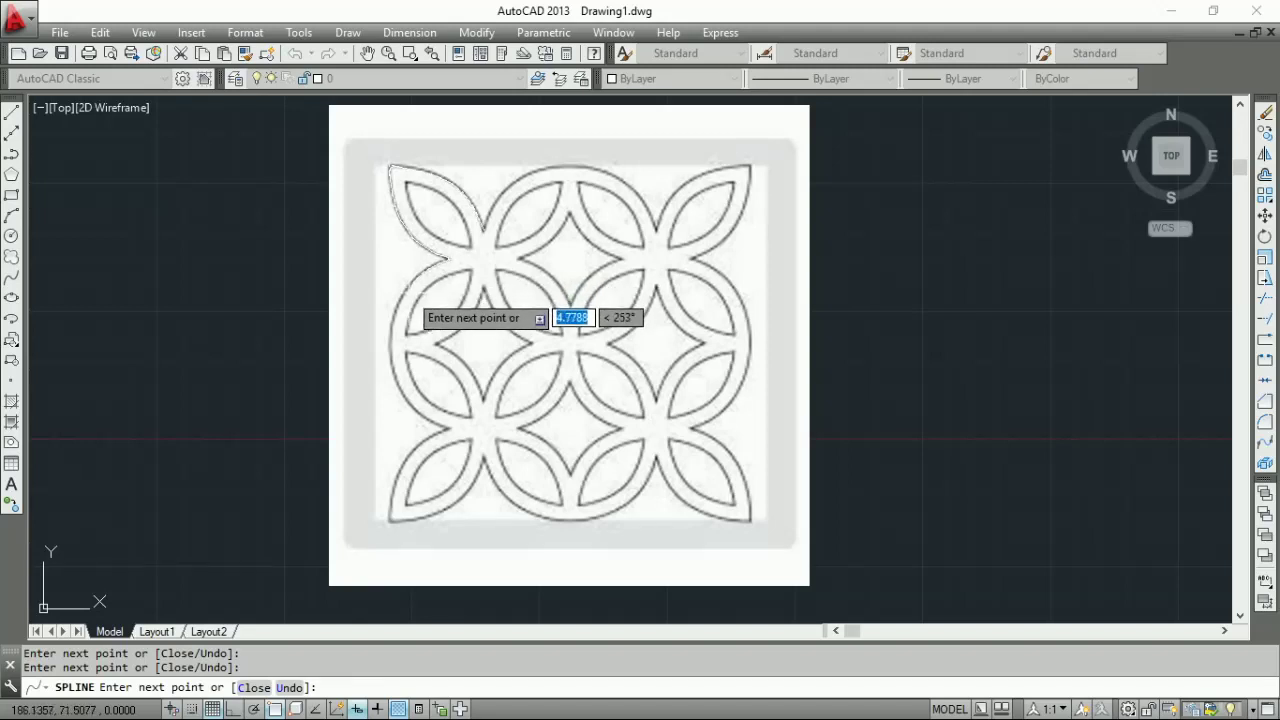
{"action": "left_click", "coordinate": [398, 299]}
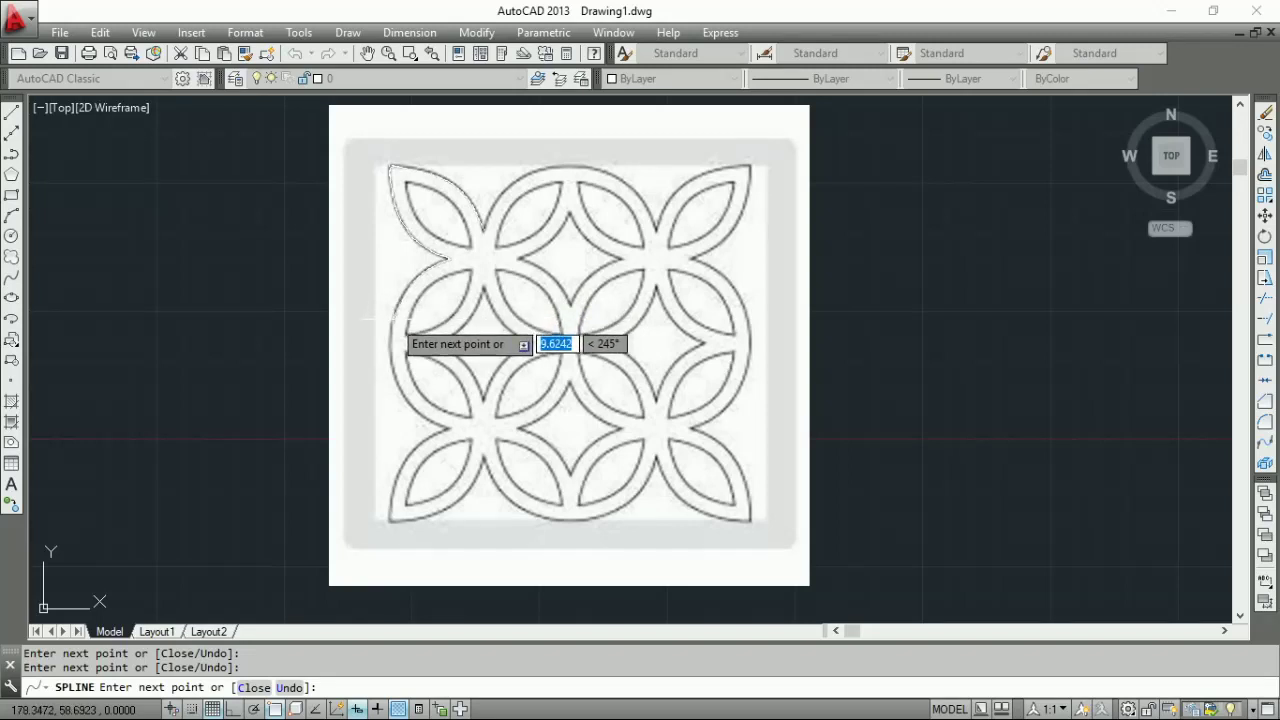
{"action": "left_click", "coordinate": [389, 321]}
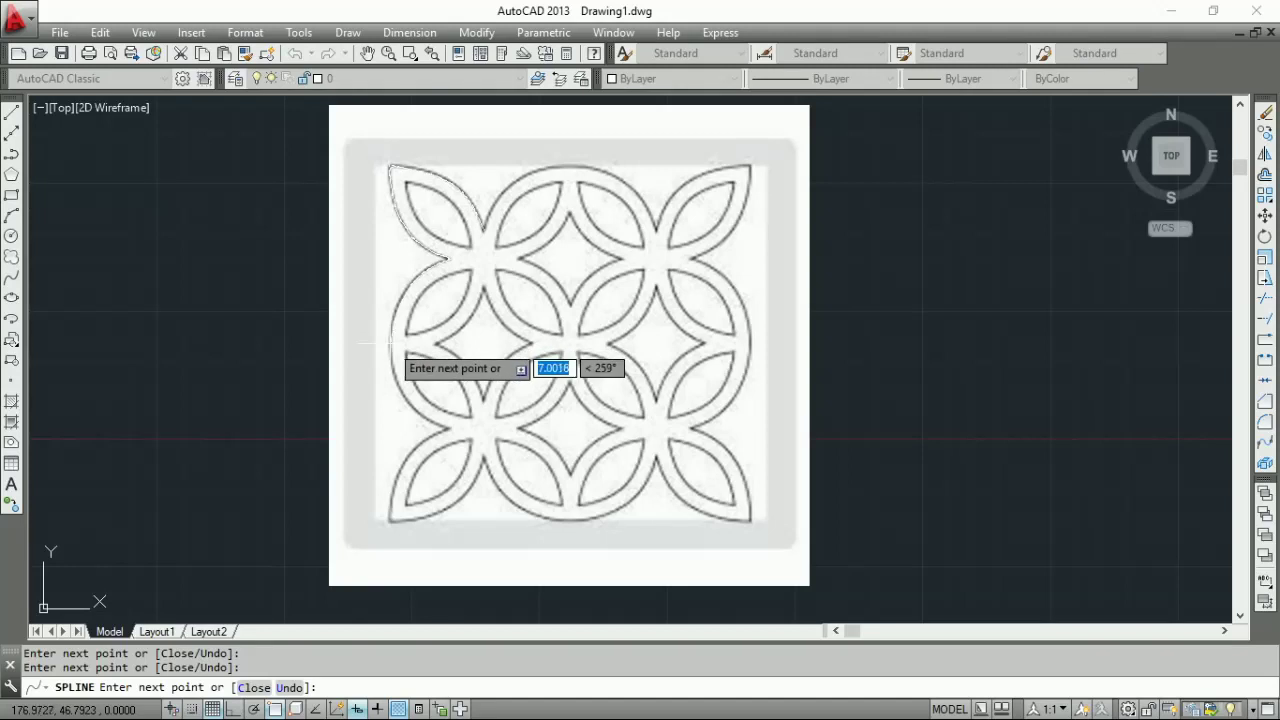
{"action": "left_click", "coordinate": [393, 361]}
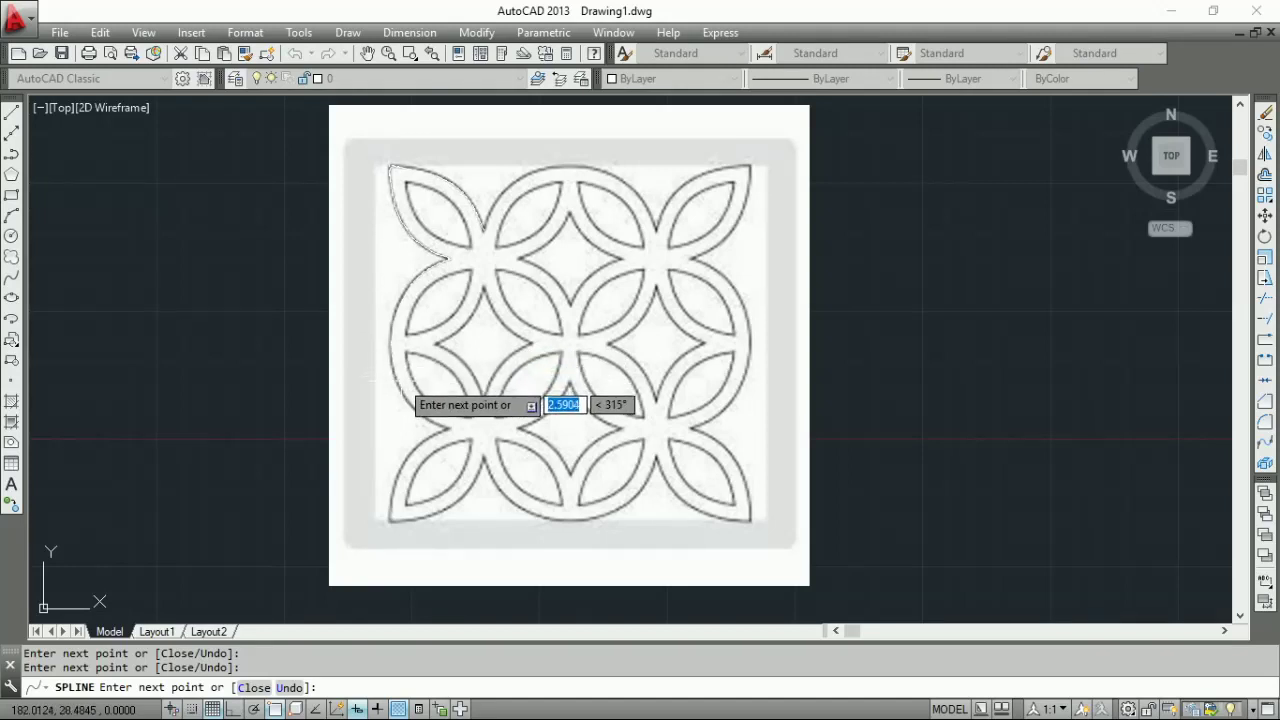
{"action": "left_click", "coordinate": [409, 398]}
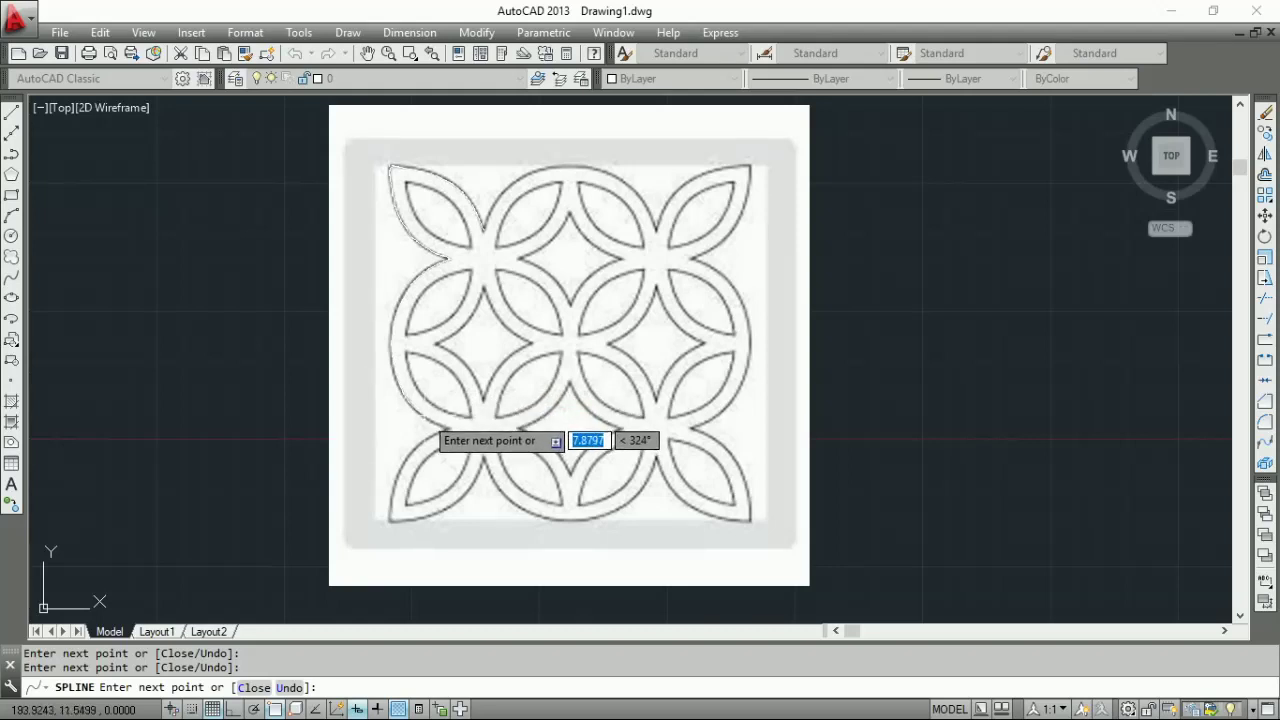
{"action": "left_click", "coordinate": [443, 431]}
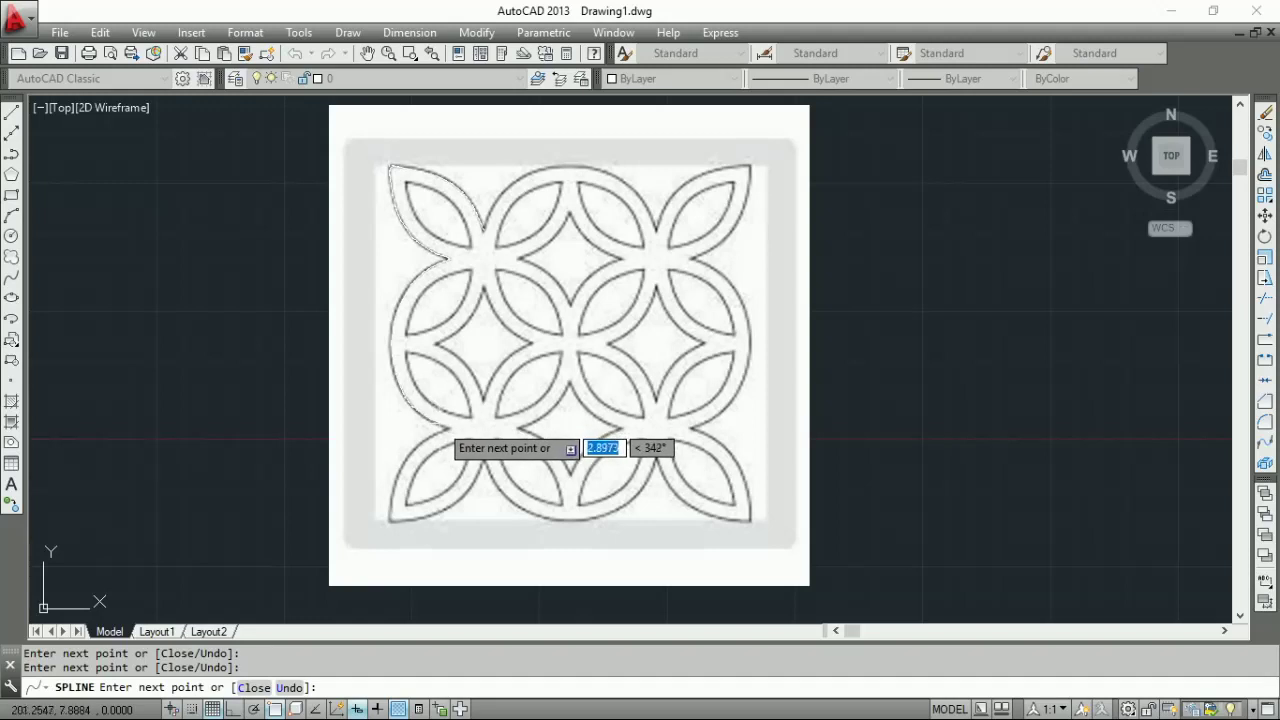
{"action": "left_click", "coordinate": [447, 434]}
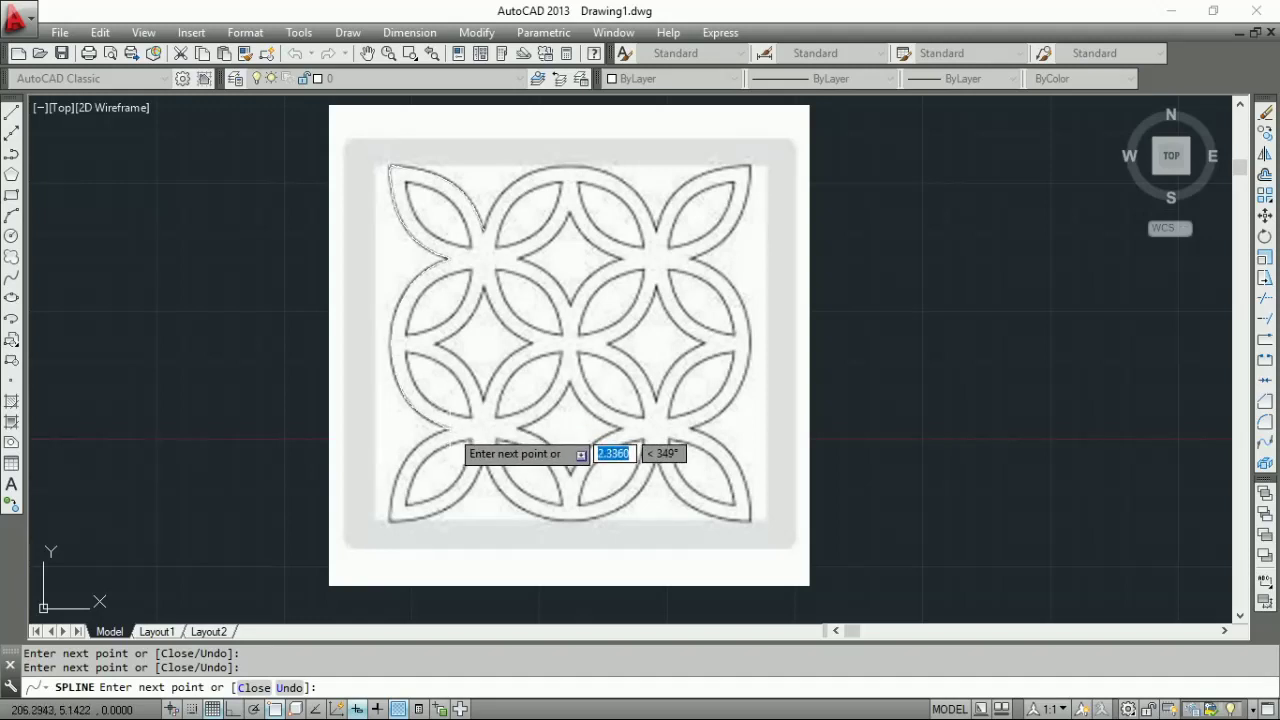
{"action": "right_click", "coordinate": [447, 434]}
{"action": "left_click", "coordinate": [470, 442]}
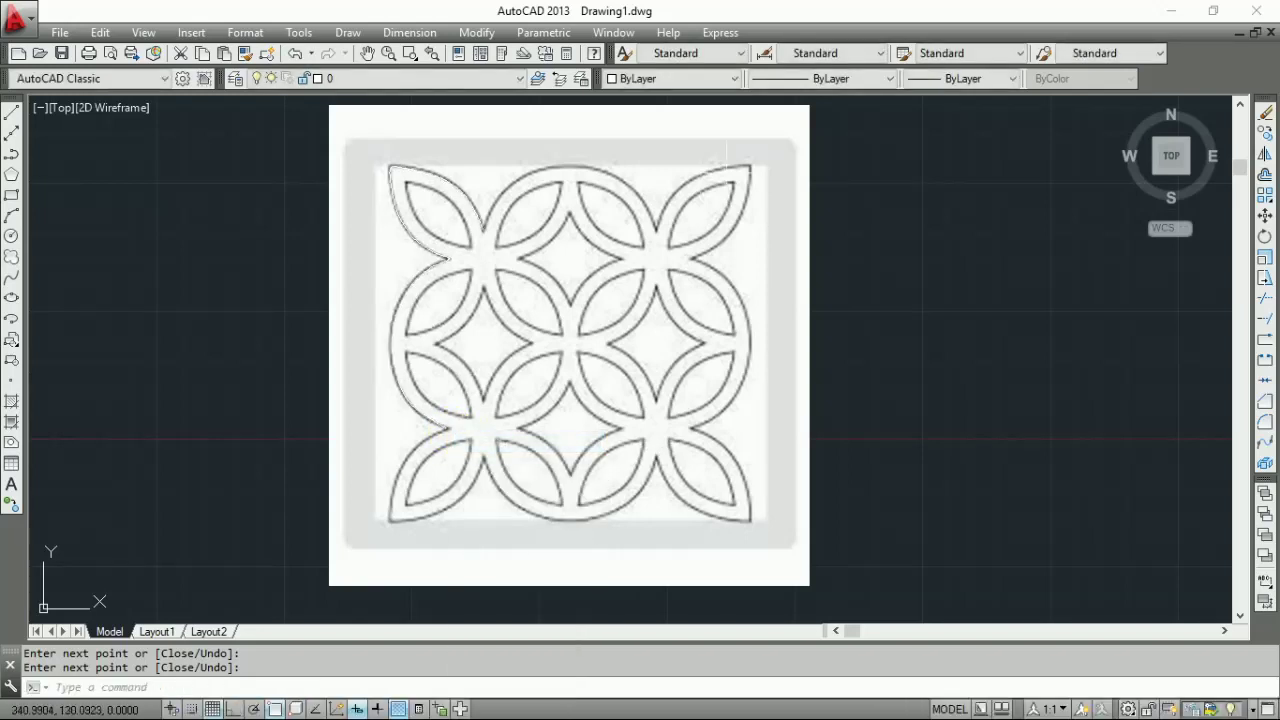
{"action": "left_click", "coordinate": [818, 102]}
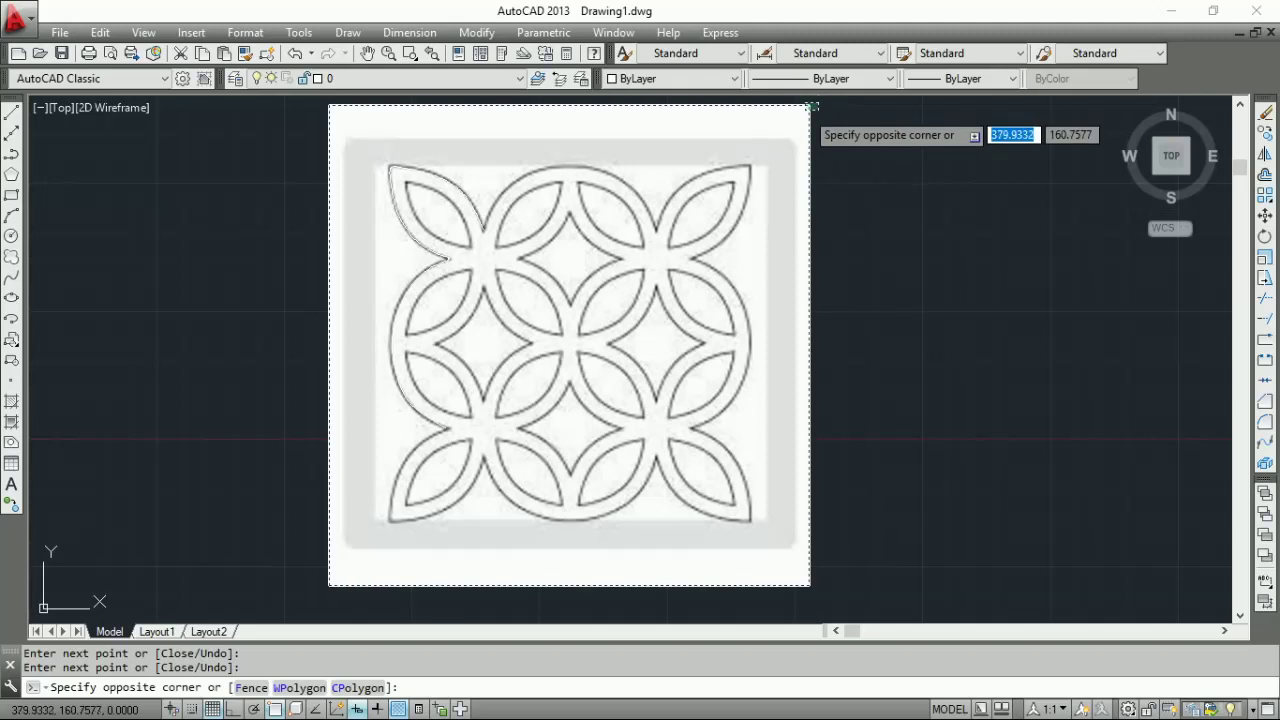
{"action": "left_click", "coordinate": [810, 104]}
{"action": "key", "text": "Delete"}
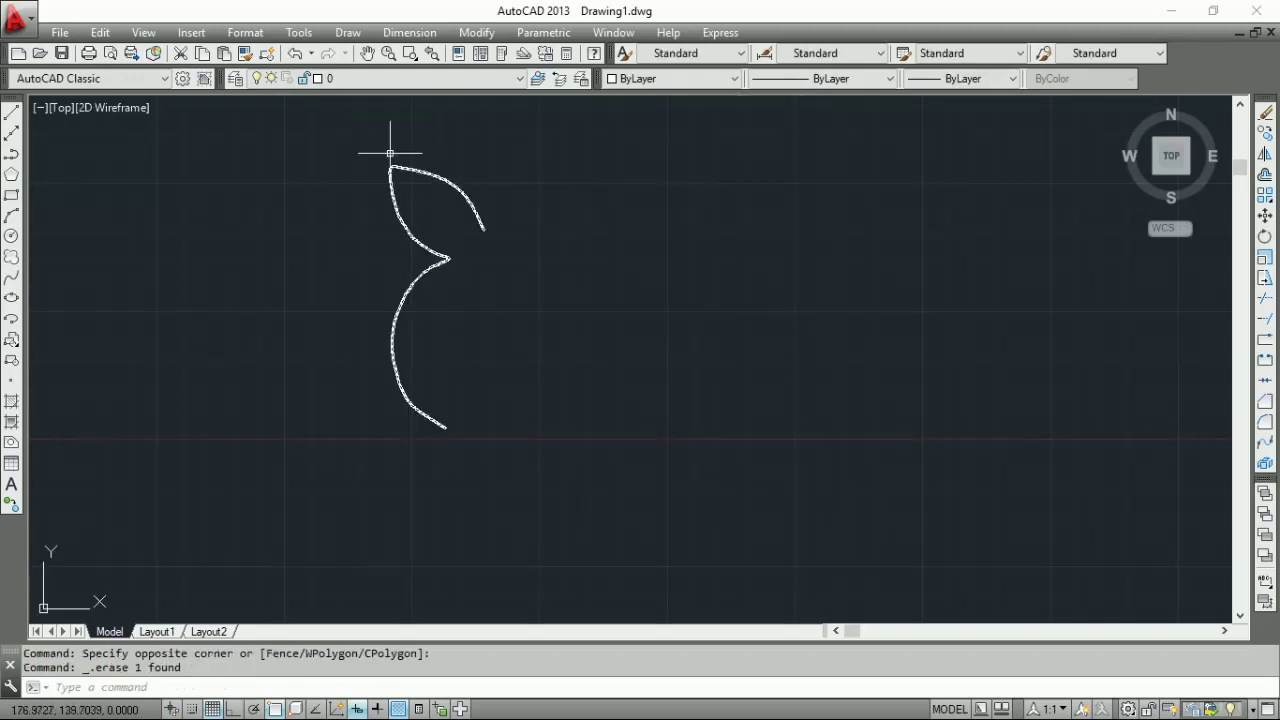
{"action": "scroll", "coordinate": [427, 151], "scroll_direction": "up", "scroll_amount": 2}
{"action": "scroll", "coordinate": [440, 318], "scroll_direction": "up", "scroll_amount": 3}
{"action": "scroll", "coordinate": [450, 322], "scroll_direction": "down", "scroll_amount": 3}
{"action": "scroll", "coordinate": [435, 258], "scroll_direction": "down", "scroll_amount": 2}
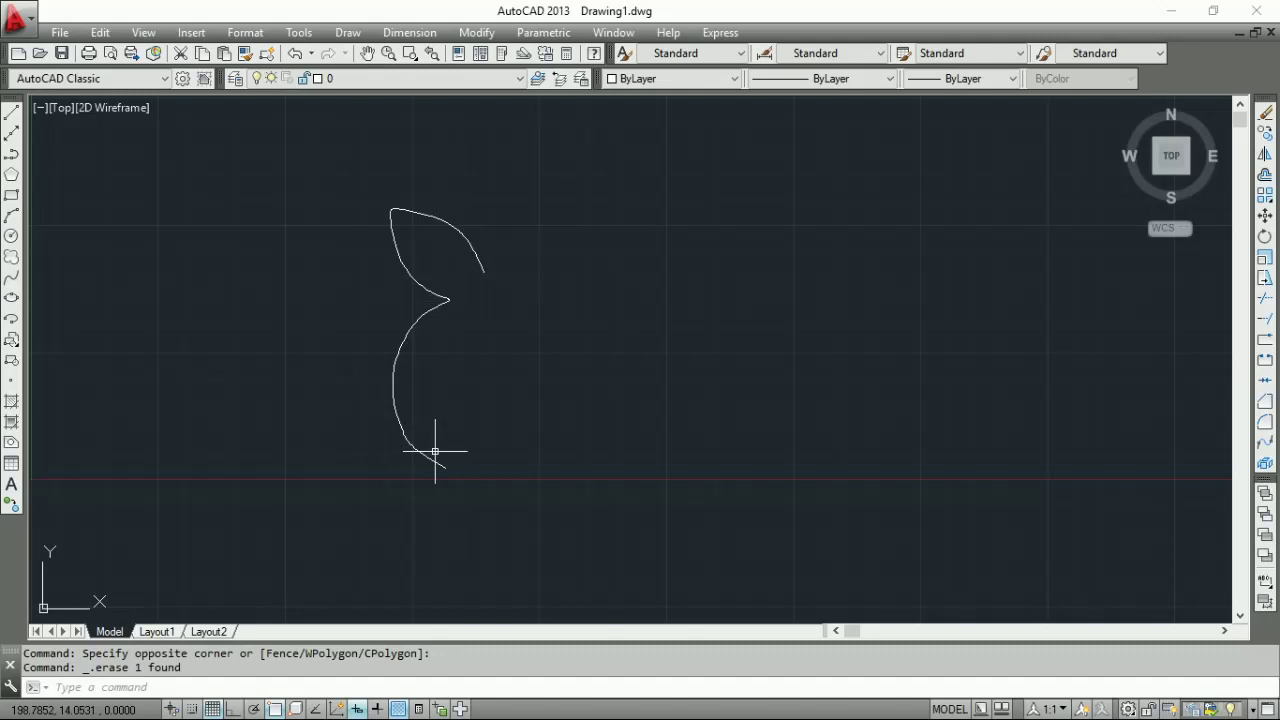
{"action": "key", "text": "ctrl+z"}
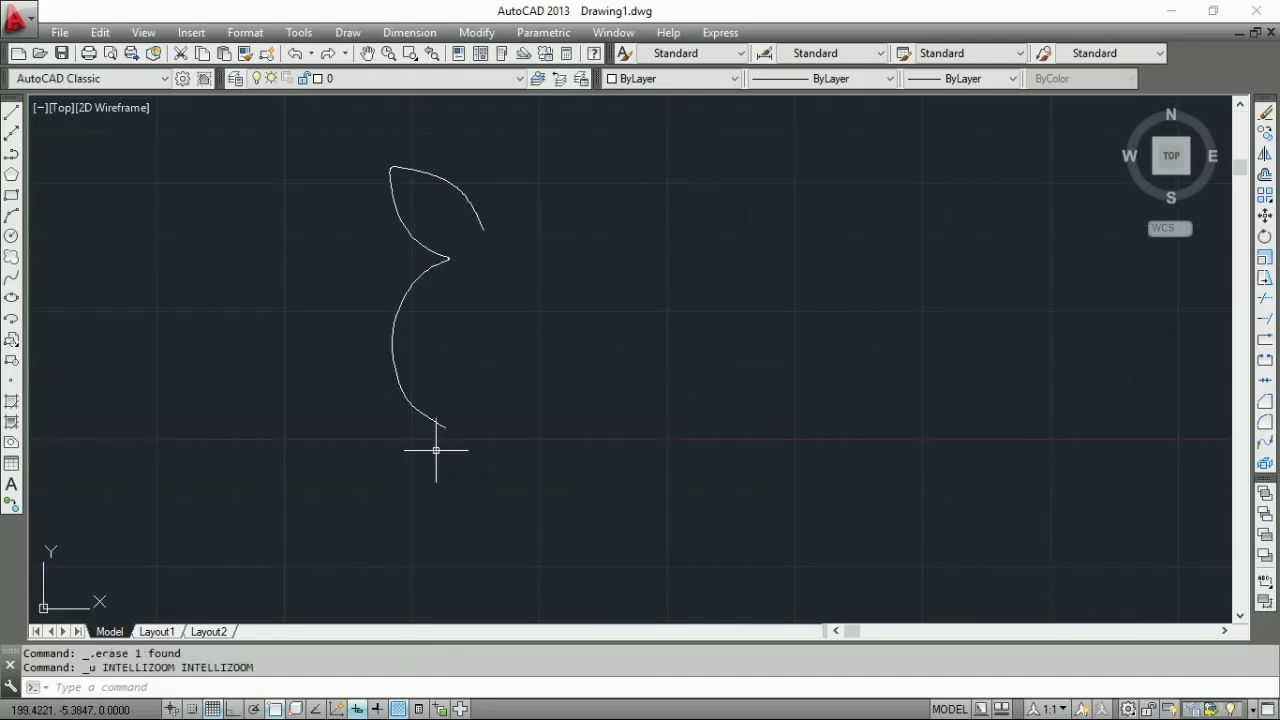
{"action": "key", "text": "ctrl+z"}
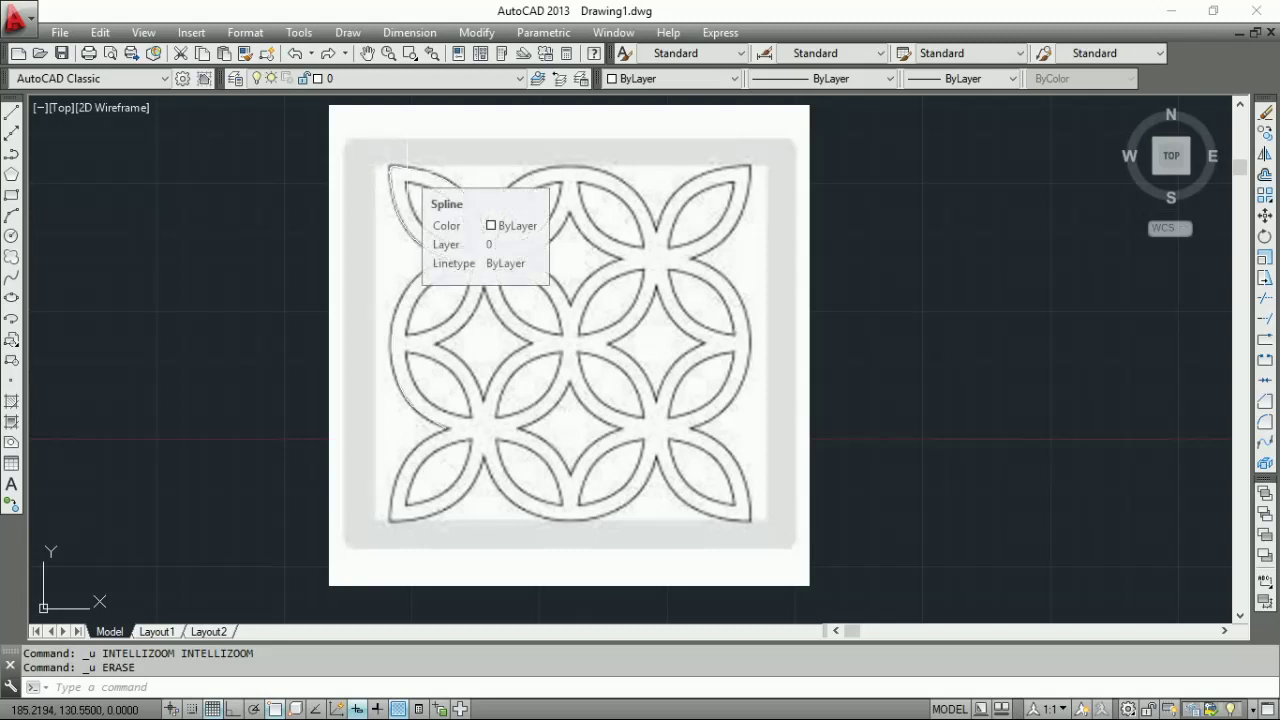
Step: Start a control-vertex spline at the left junction and trace to the bottom-left petal tip
{"action": "left_click", "coordinate": [348, 33]}
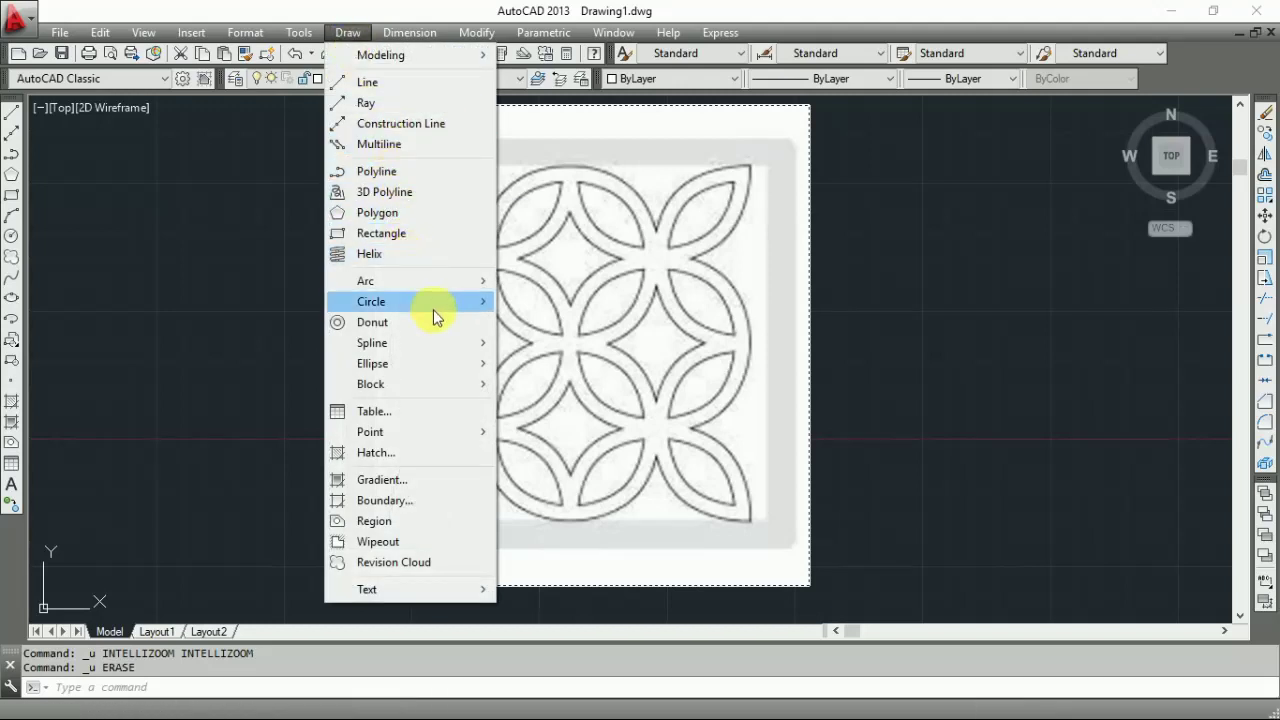
{"action": "mouse_move", "coordinate": [372, 343]}
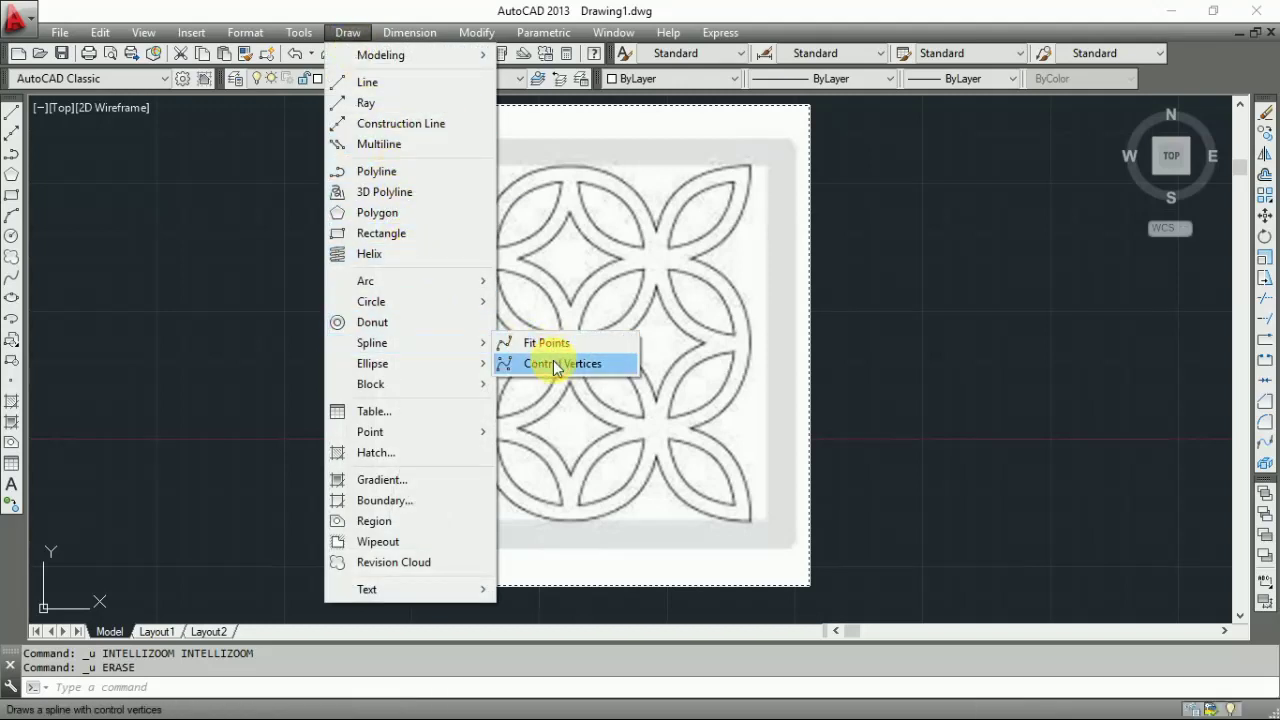
{"action": "left_click", "coordinate": [556, 364]}
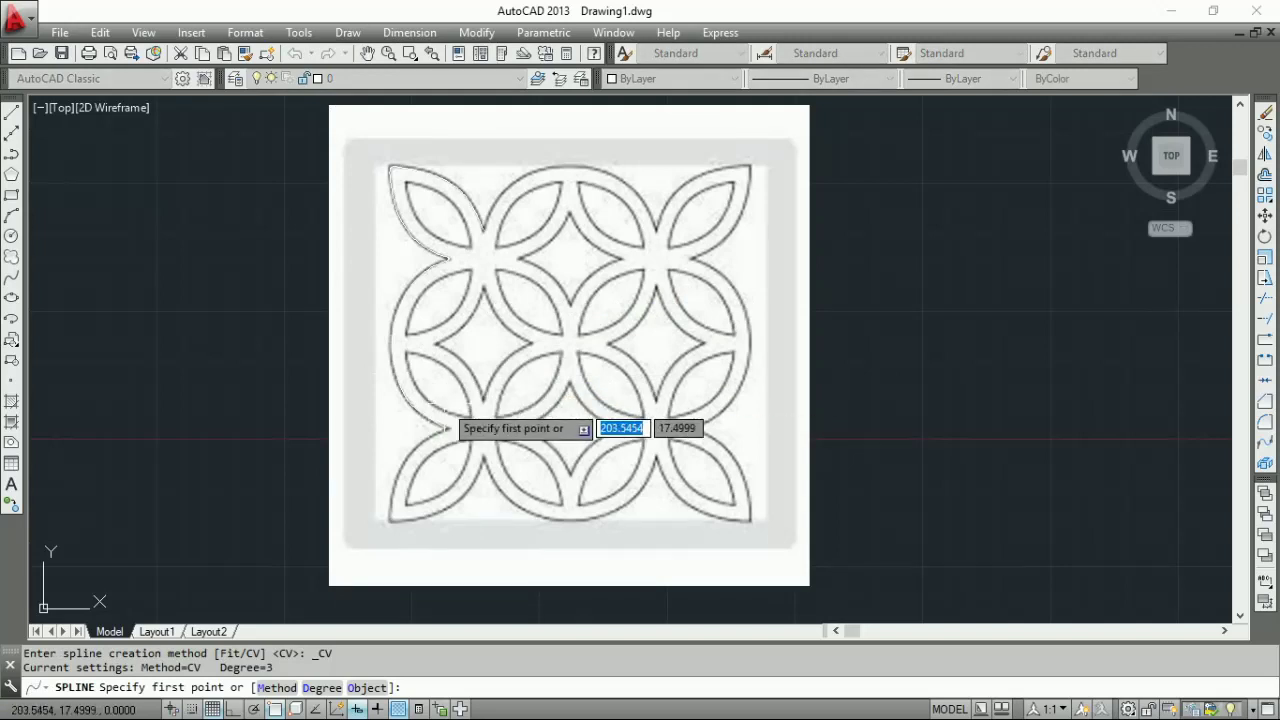
{"action": "left_click", "coordinate": [445, 428]}
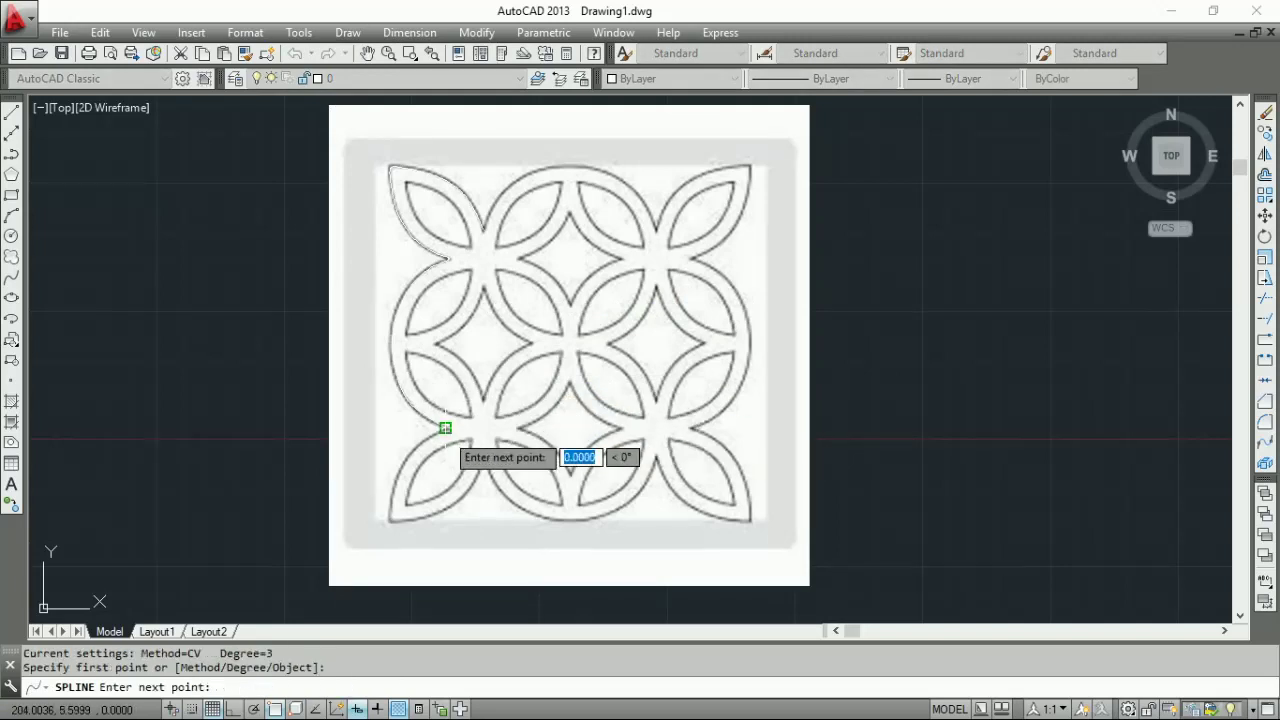
{"action": "left_click", "coordinate": [430, 432]}
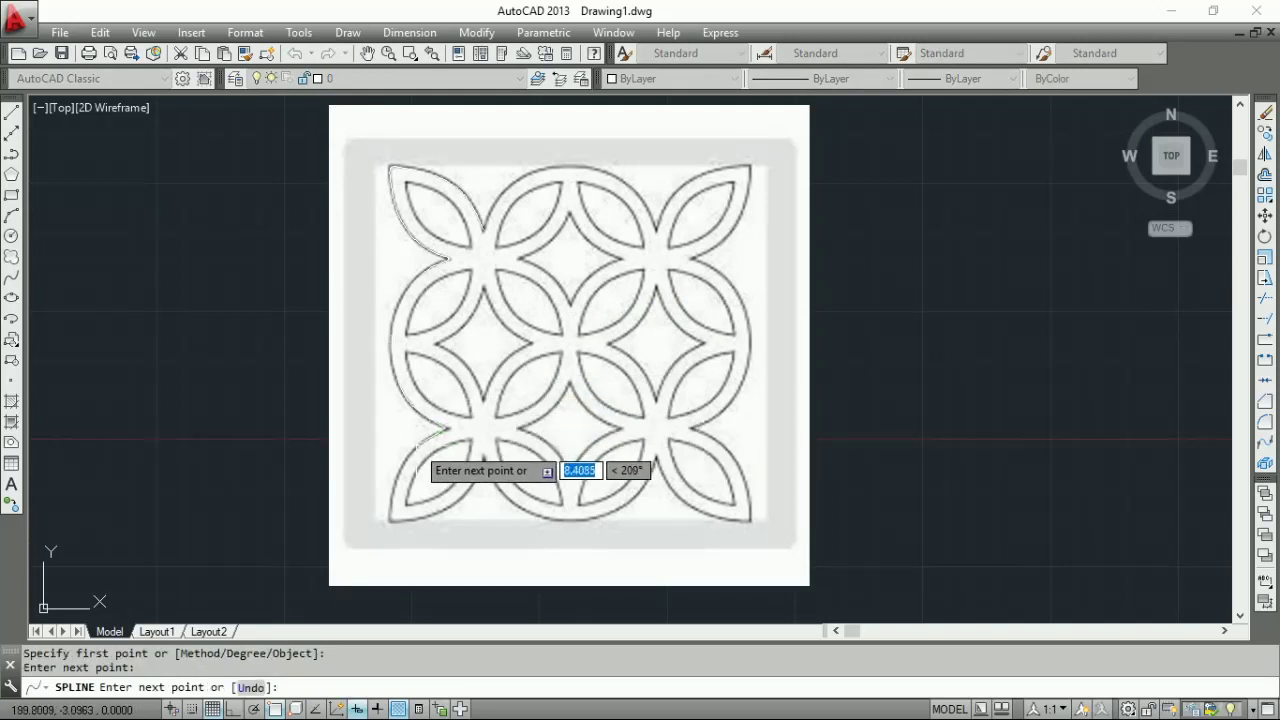
{"action": "left_click", "coordinate": [412, 446]}
{"action": "left_click", "coordinate": [405, 452]}
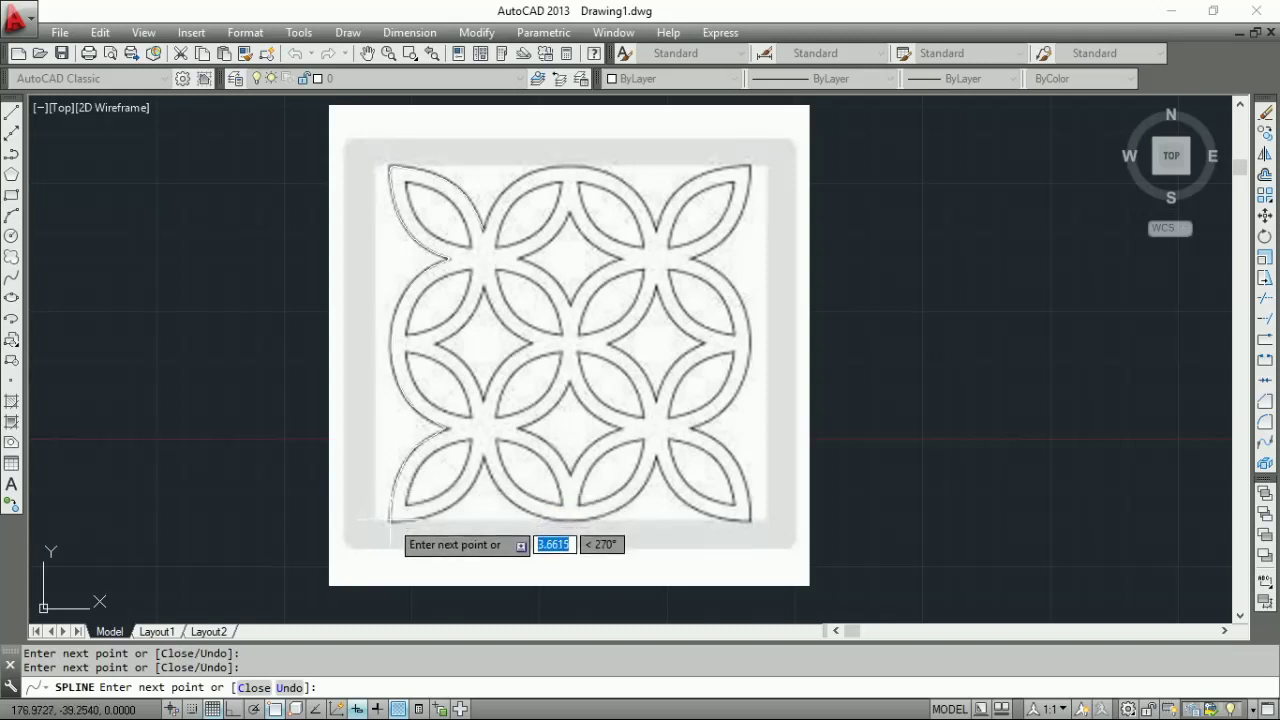
{"action": "left_click", "coordinate": [390, 522]}
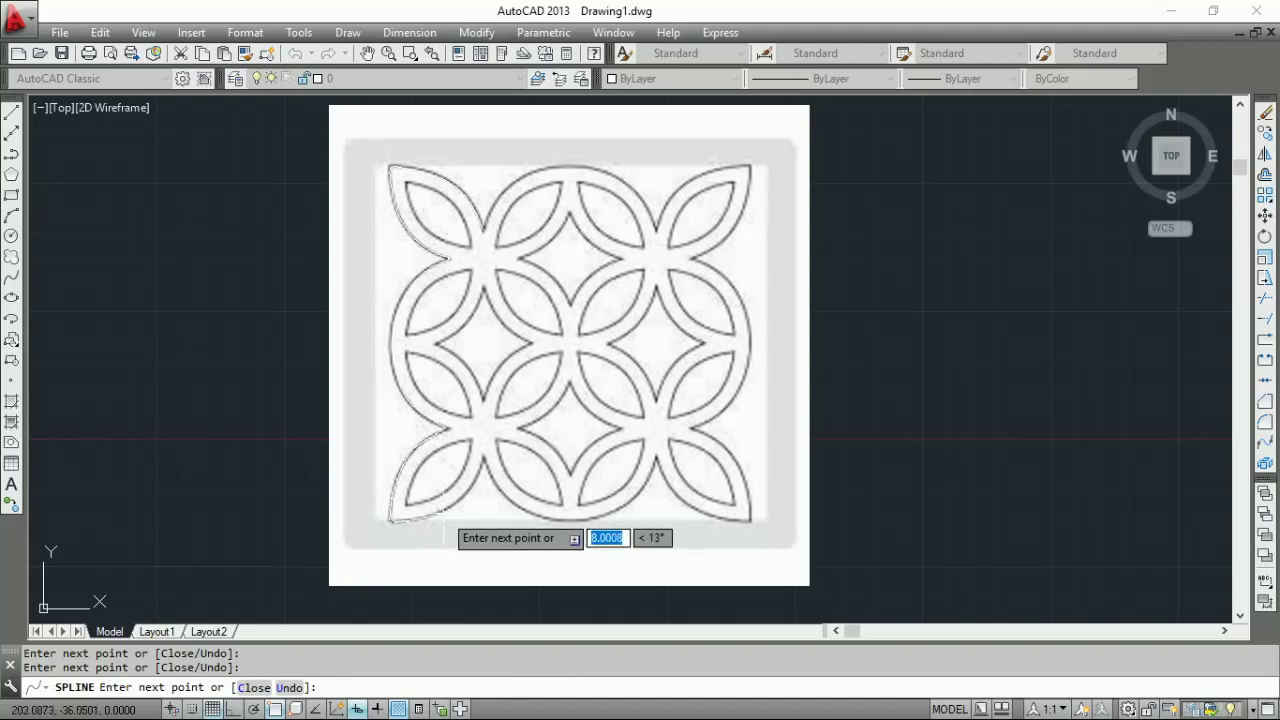
Step: Continue the spline along the bottom outer edge and finish it
{"action": "left_click", "coordinate": [450, 514]}
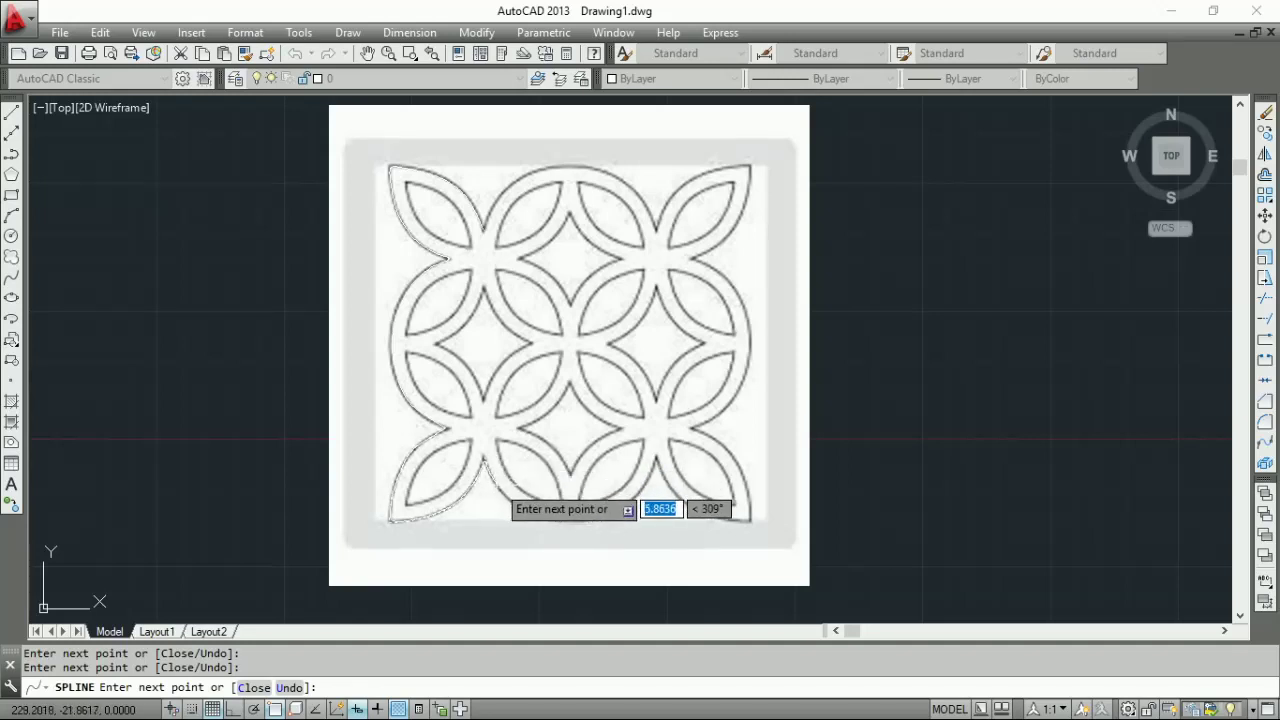
{"action": "left_click", "coordinate": [510, 508]}
{"action": "left_click", "coordinate": [527, 514]}
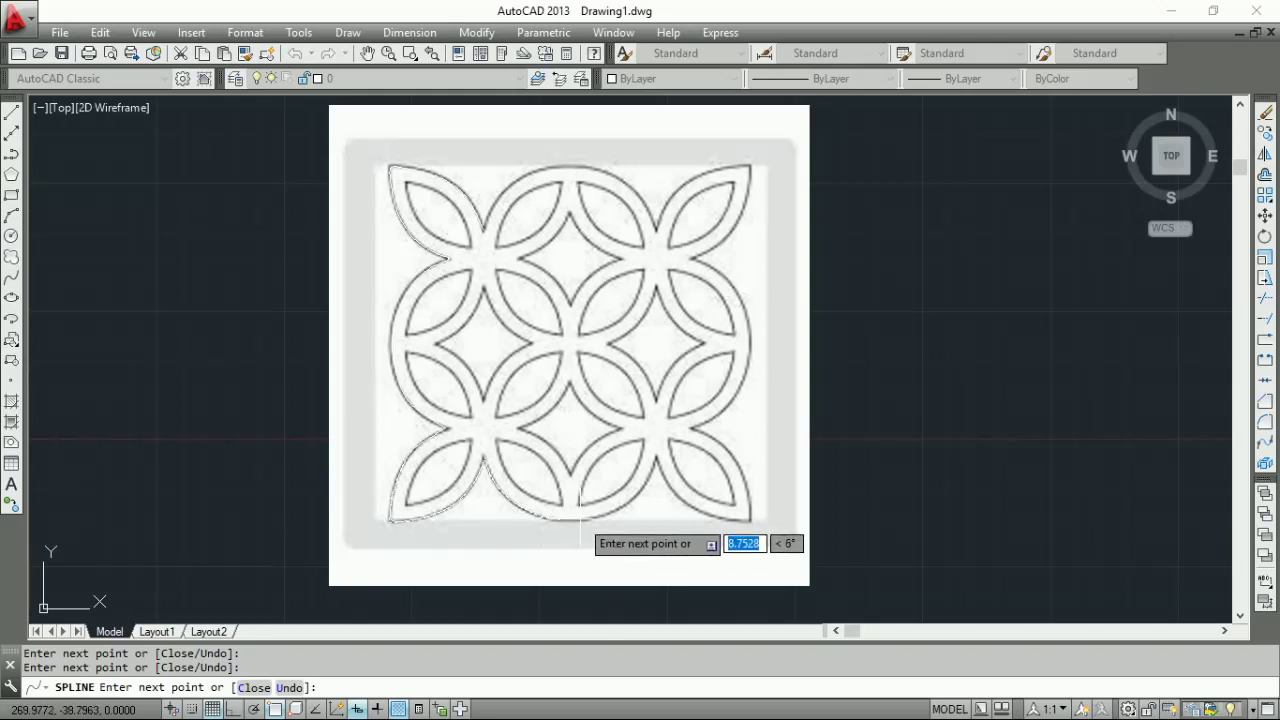
{"action": "left_click", "coordinate": [593, 519]}
{"action": "right_click", "coordinate": [593, 519]}
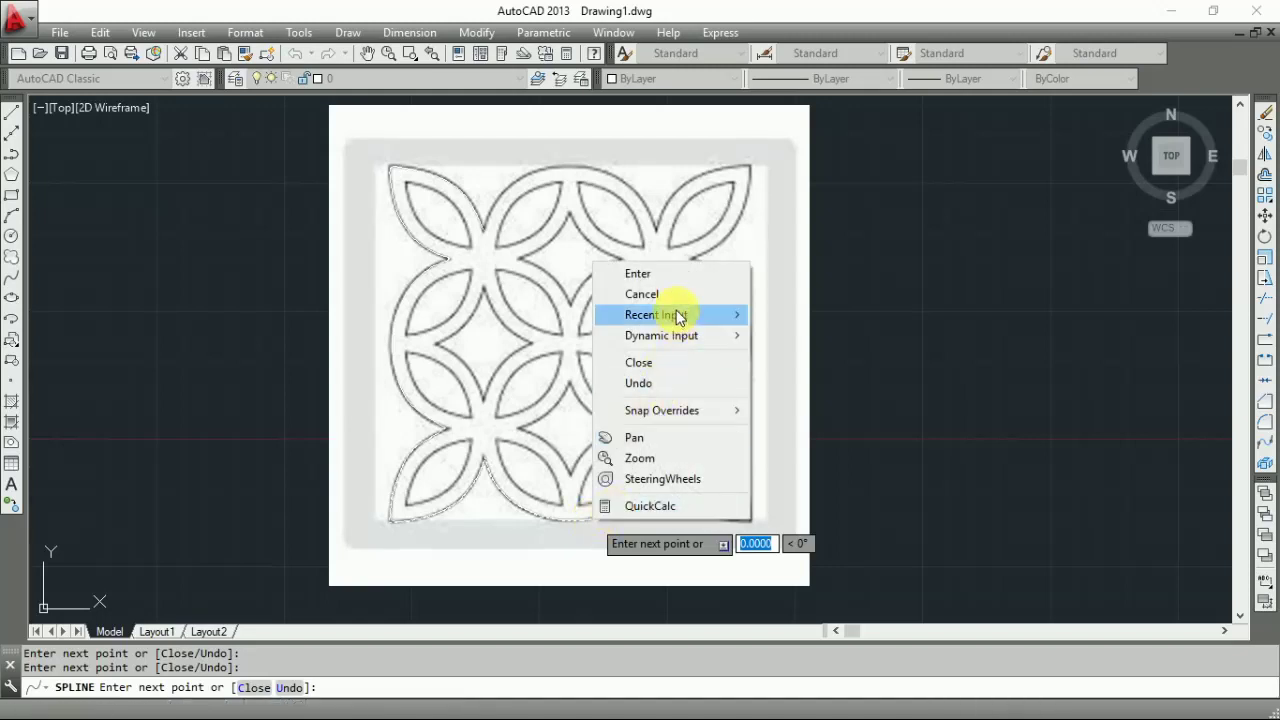
{"action": "left_click", "coordinate": [672, 272]}
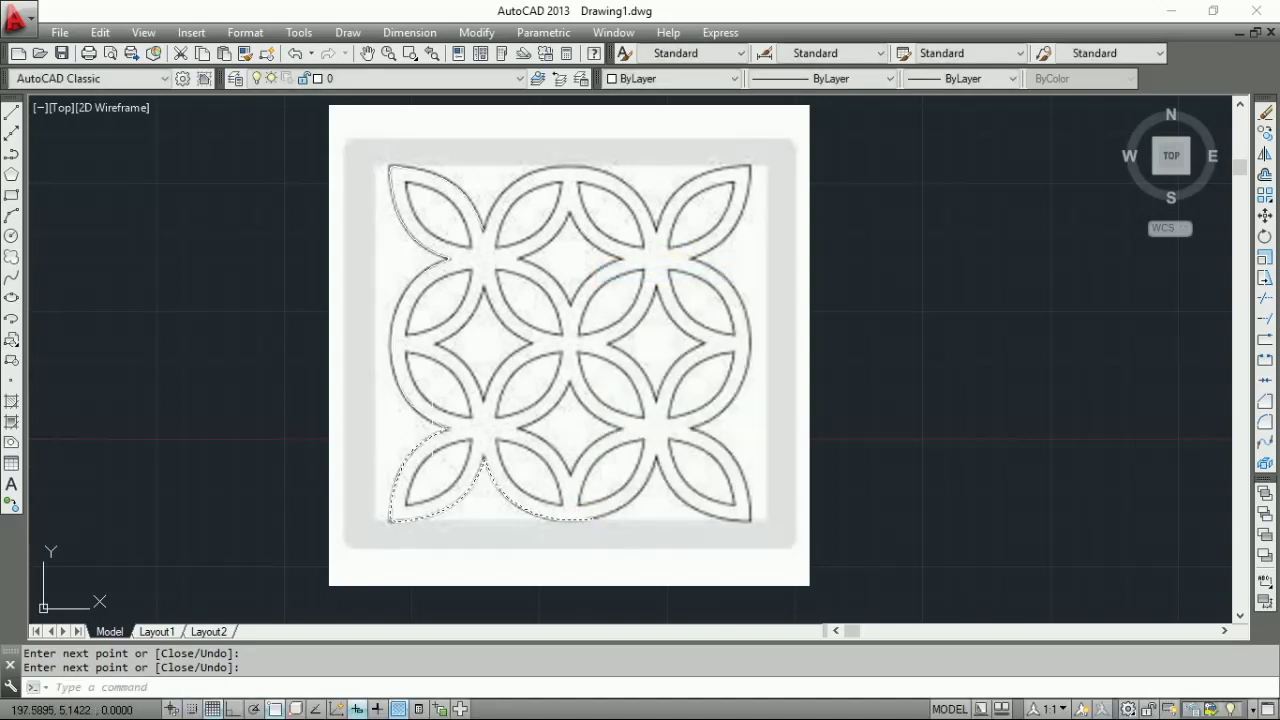
{"action": "left_click_drag", "start_coordinate": [821, 103], "coordinate": [805, 112]}
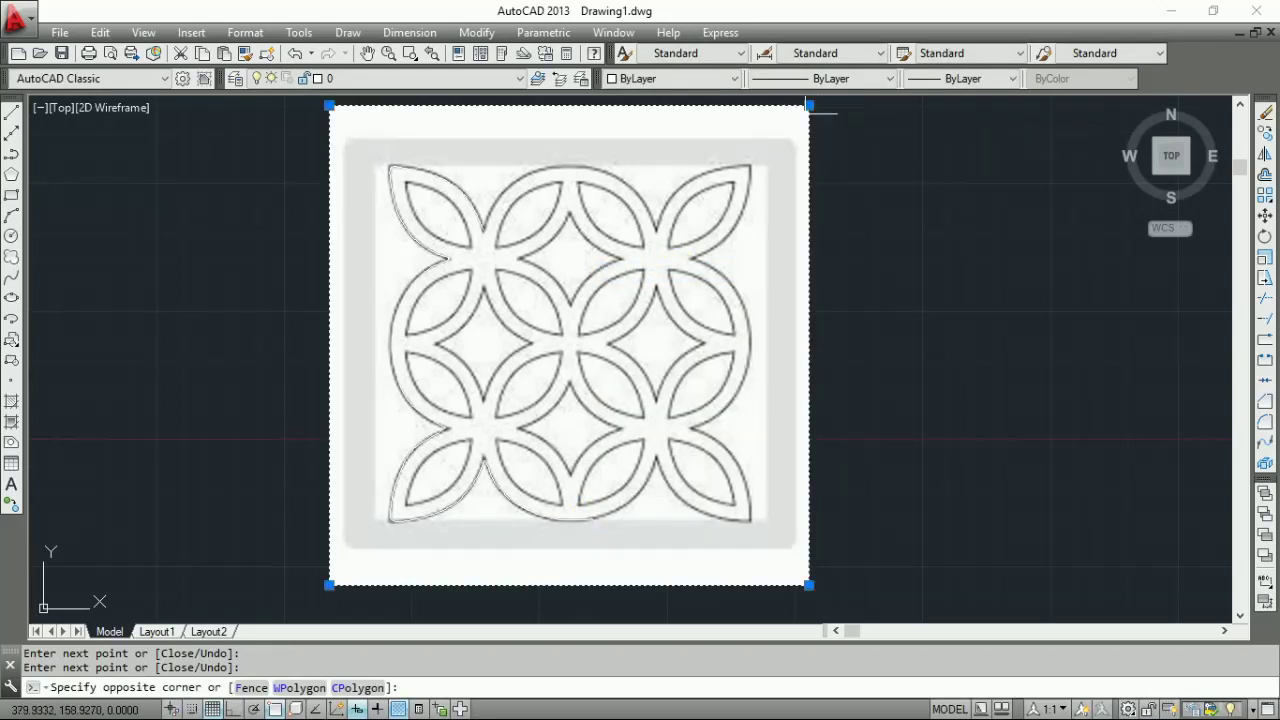
{"action": "right_click", "coordinate": [806, 114]}
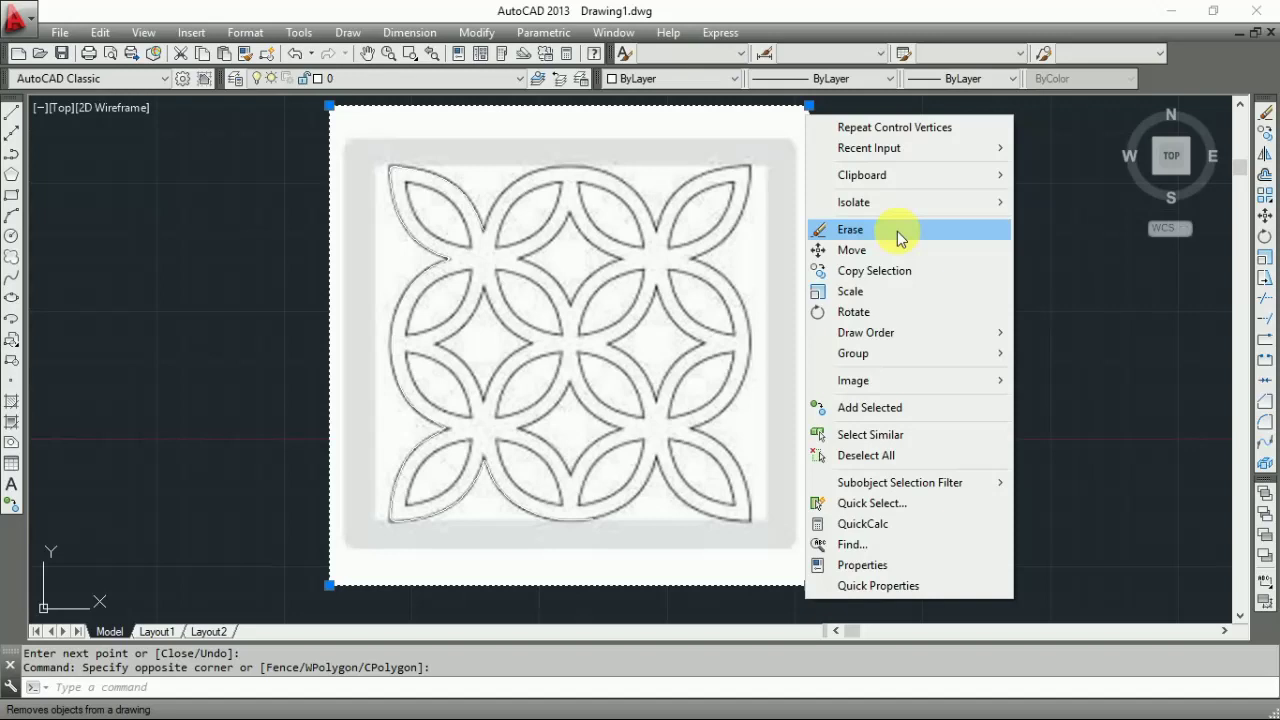
{"action": "key", "text": "Escape"}
{"action": "key", "text": "Escape"}
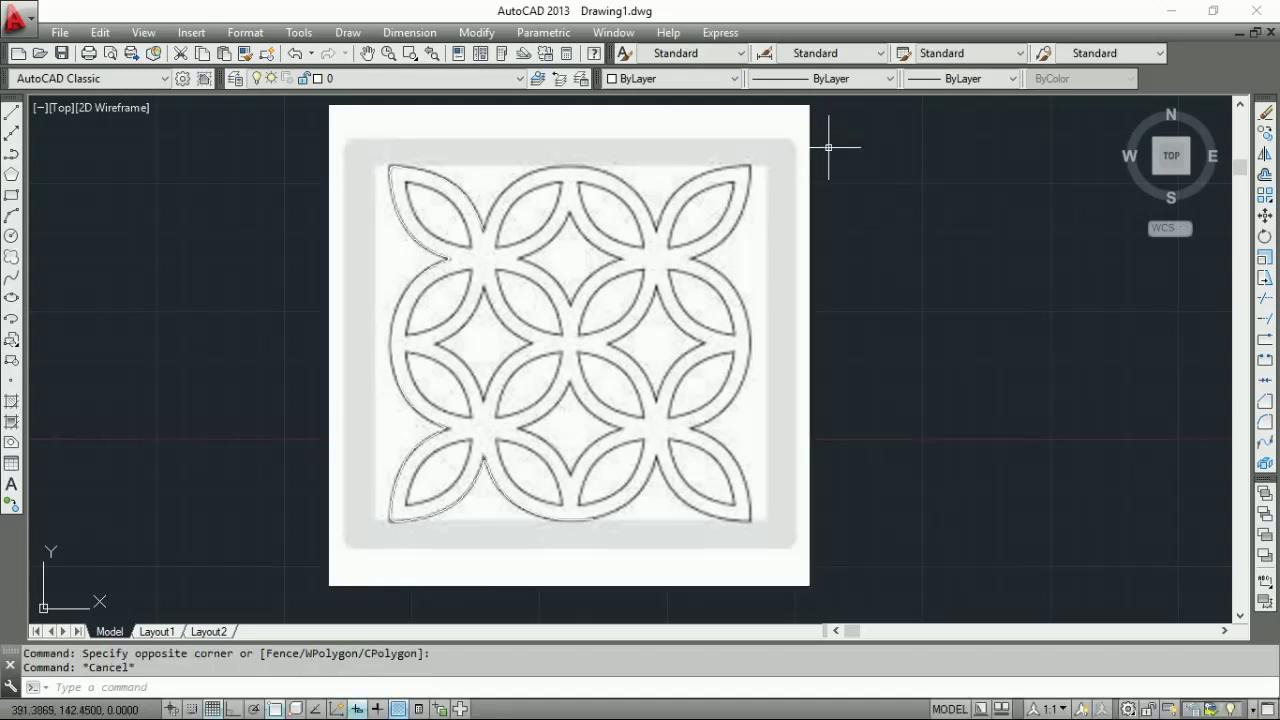
{"action": "left_click", "coordinate": [829, 148]}
{"action": "left_click", "coordinate": [801, 162]}
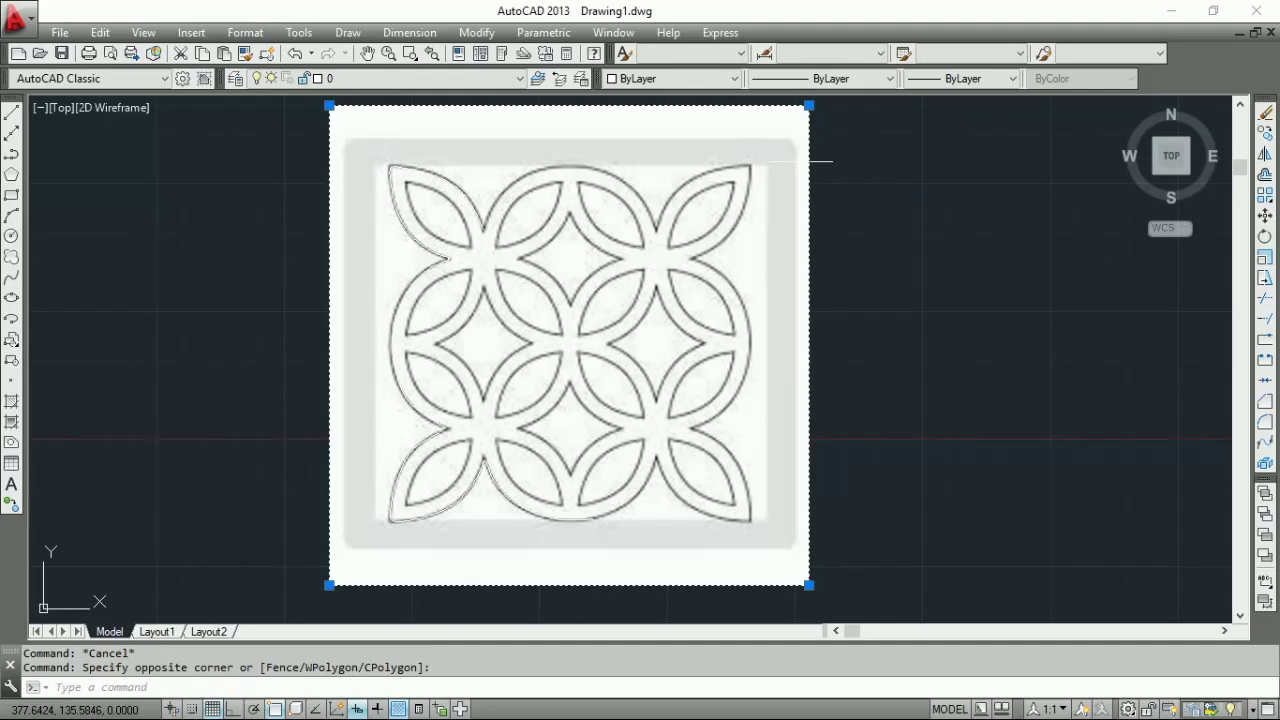
{"action": "mouse_move", "coordinate": [809, 161]}
{"action": "key", "text": "Delete"}
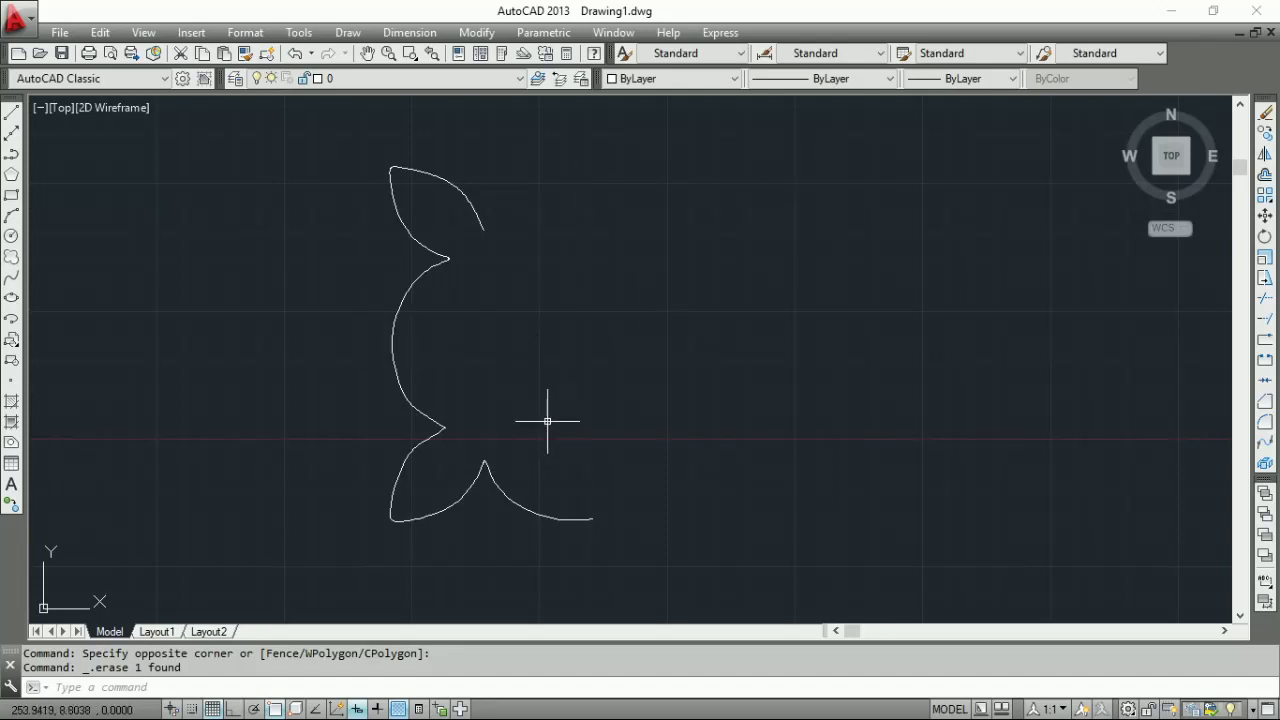
{"action": "key", "text": "ctrl+z"}
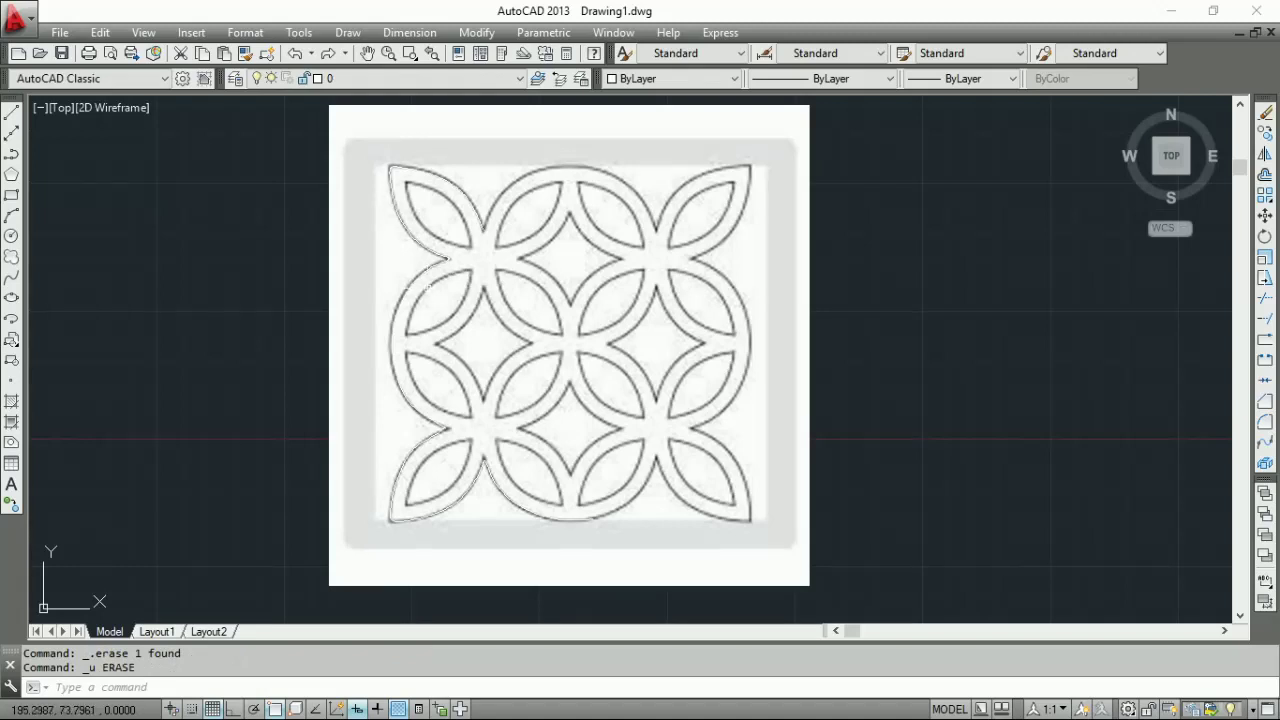